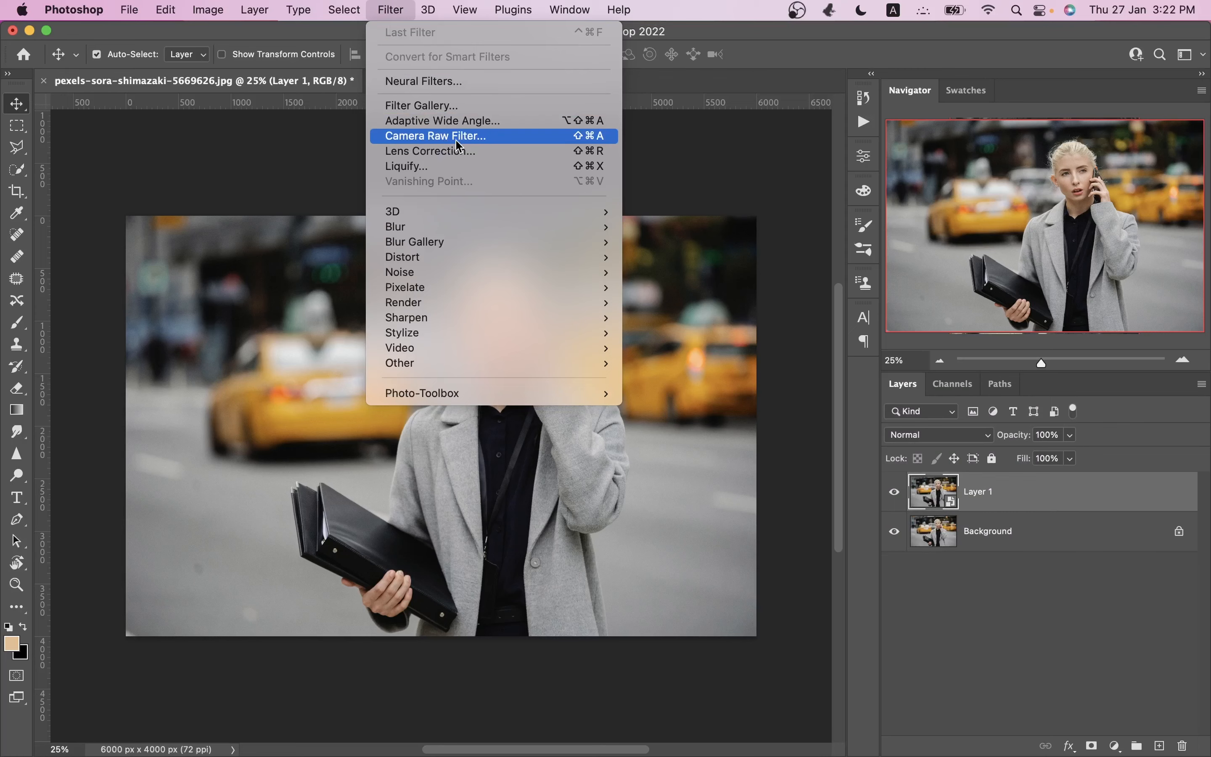
# Open the Camera Raw Filter on Layer 1 and set Temperature to -6 and Tint to -12.
pyautogui.click(458, 136)
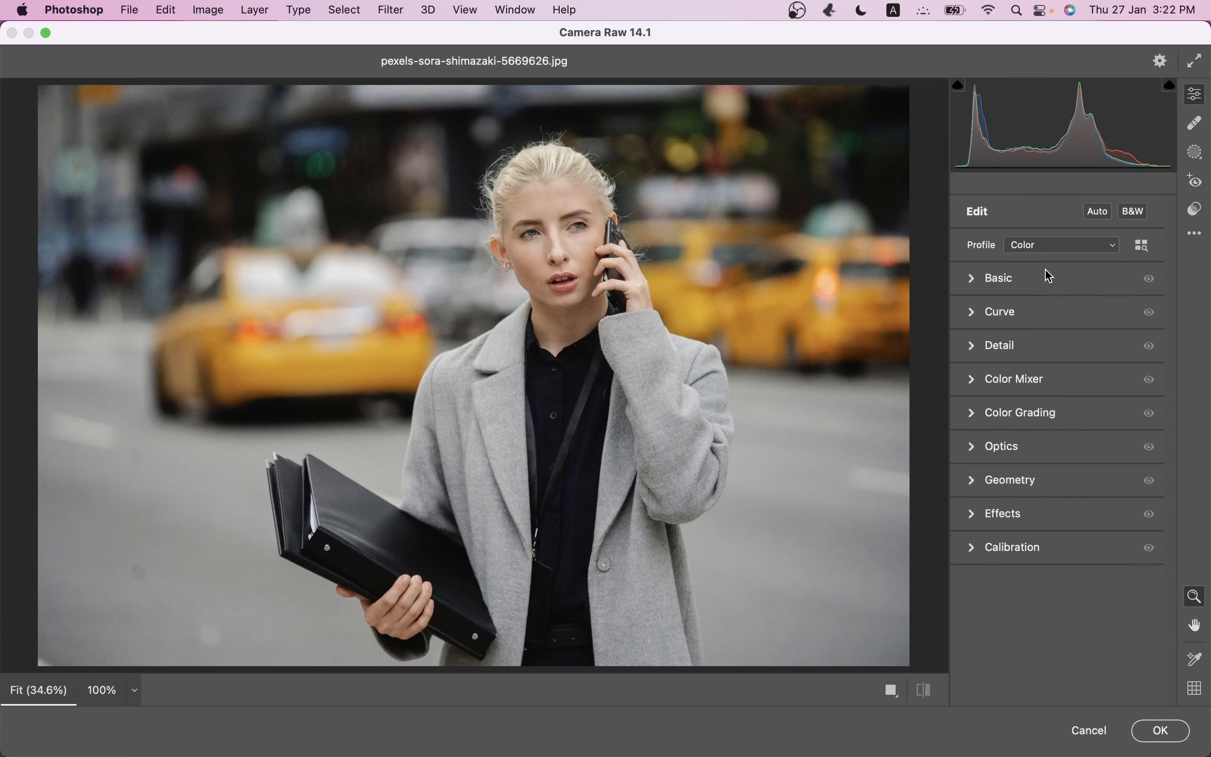
pyautogui.click(1045, 271)
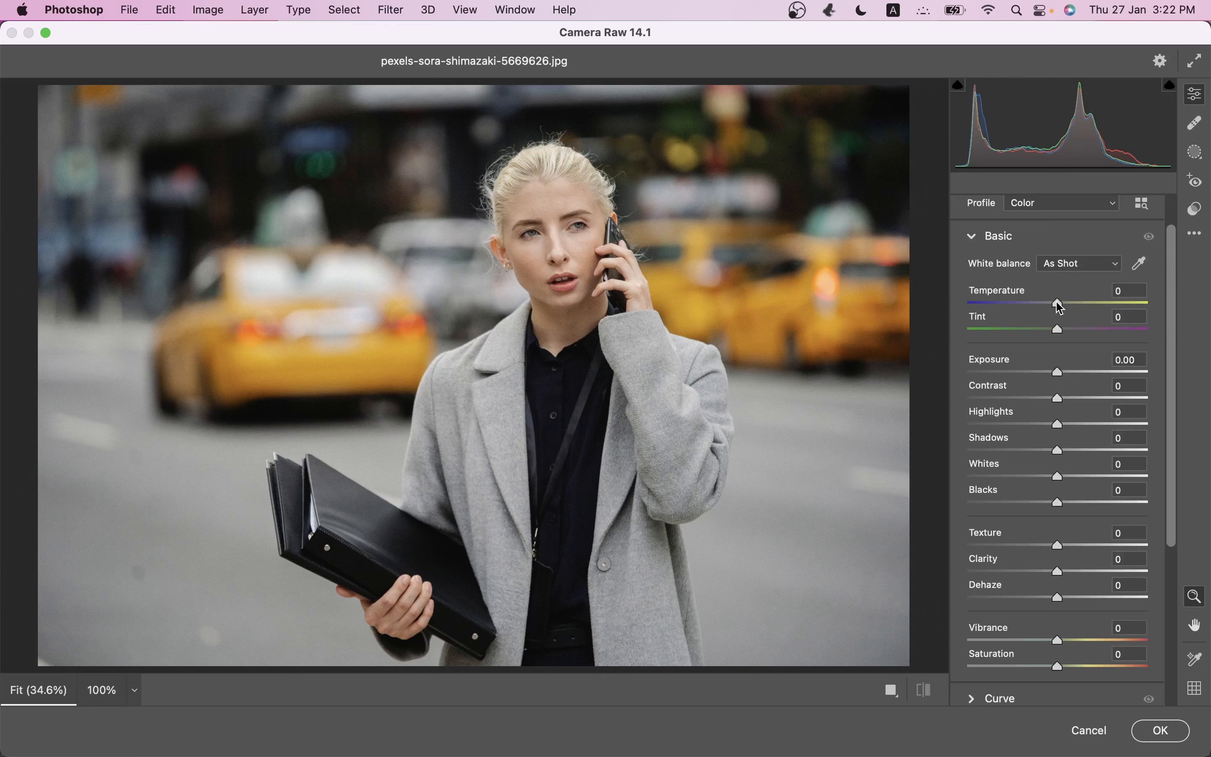
pyautogui.moveTo(1058, 303); pyautogui.dragTo(1053, 303)
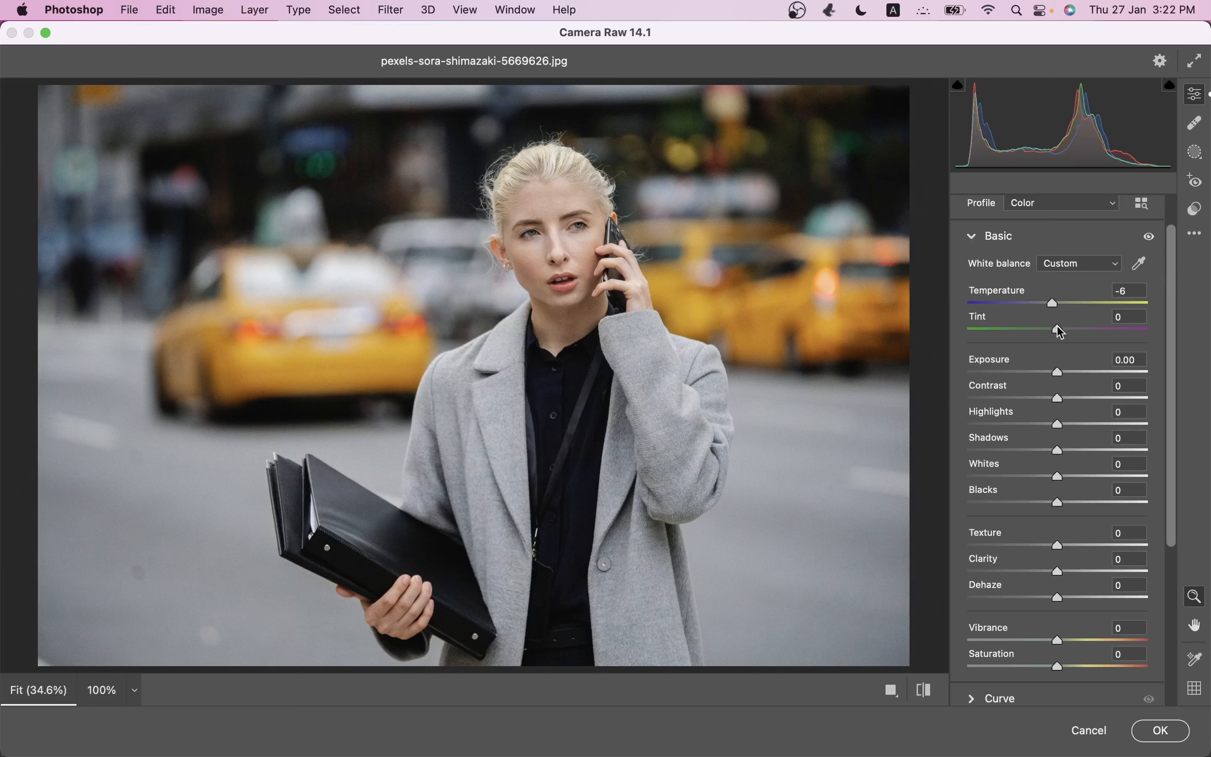
pyautogui.moveTo(1059, 326); pyautogui.dragTo(1045, 326)
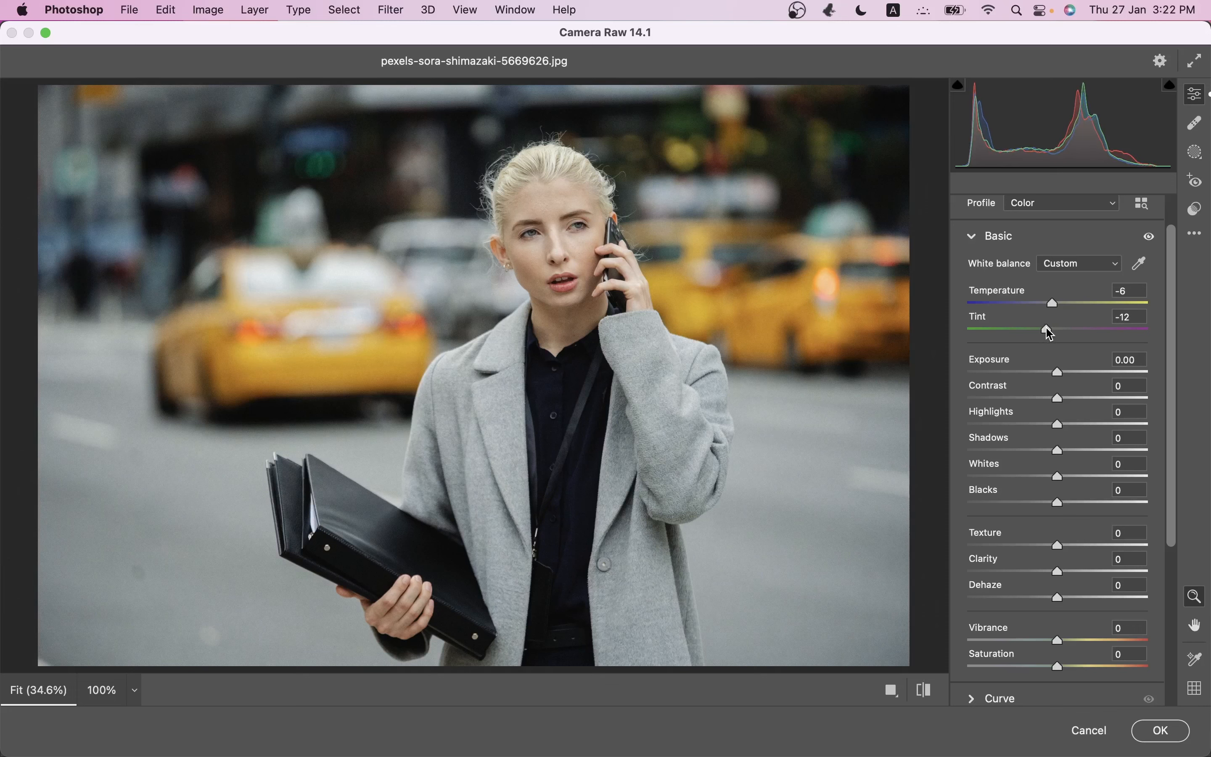
# Set Exposure to +0.25, Contrast to +1, Highlights to -100 and Shadows to +100 in the Basic adjustments.
pyautogui.moveTo(1064, 374); pyautogui.dragTo(1066, 374)
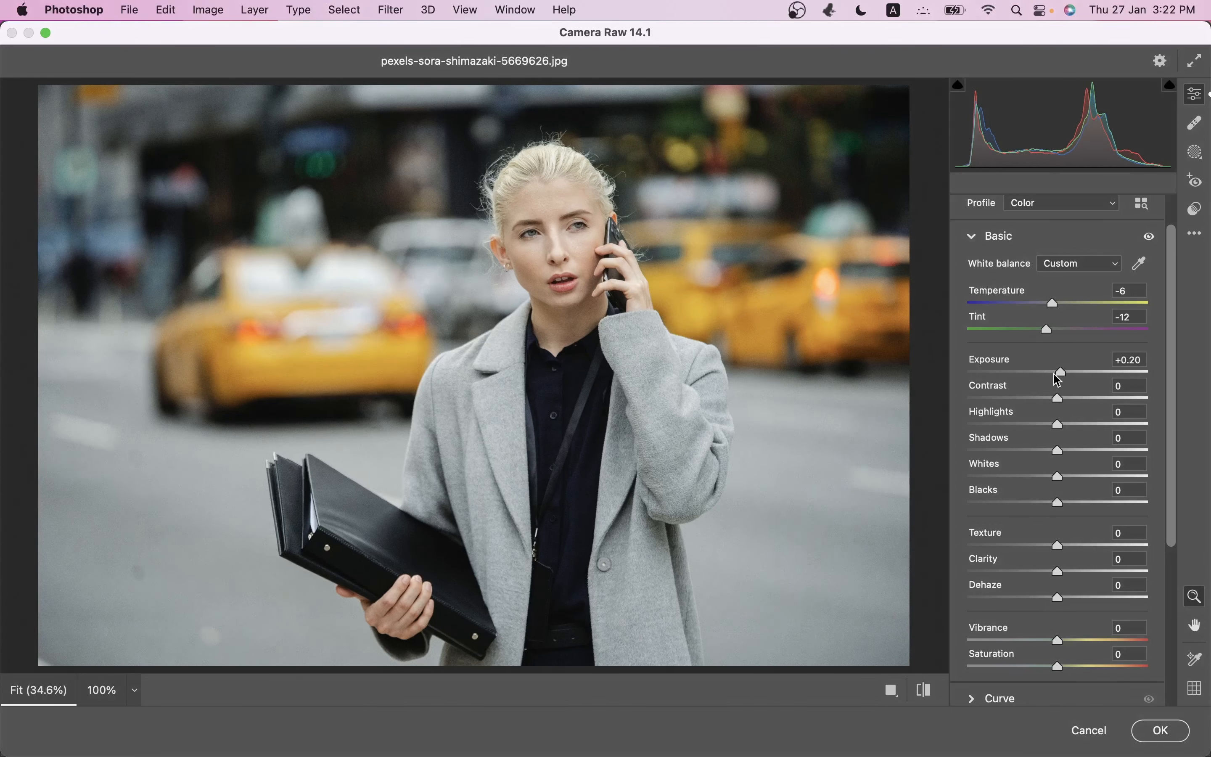
pyautogui.click(1064, 403)
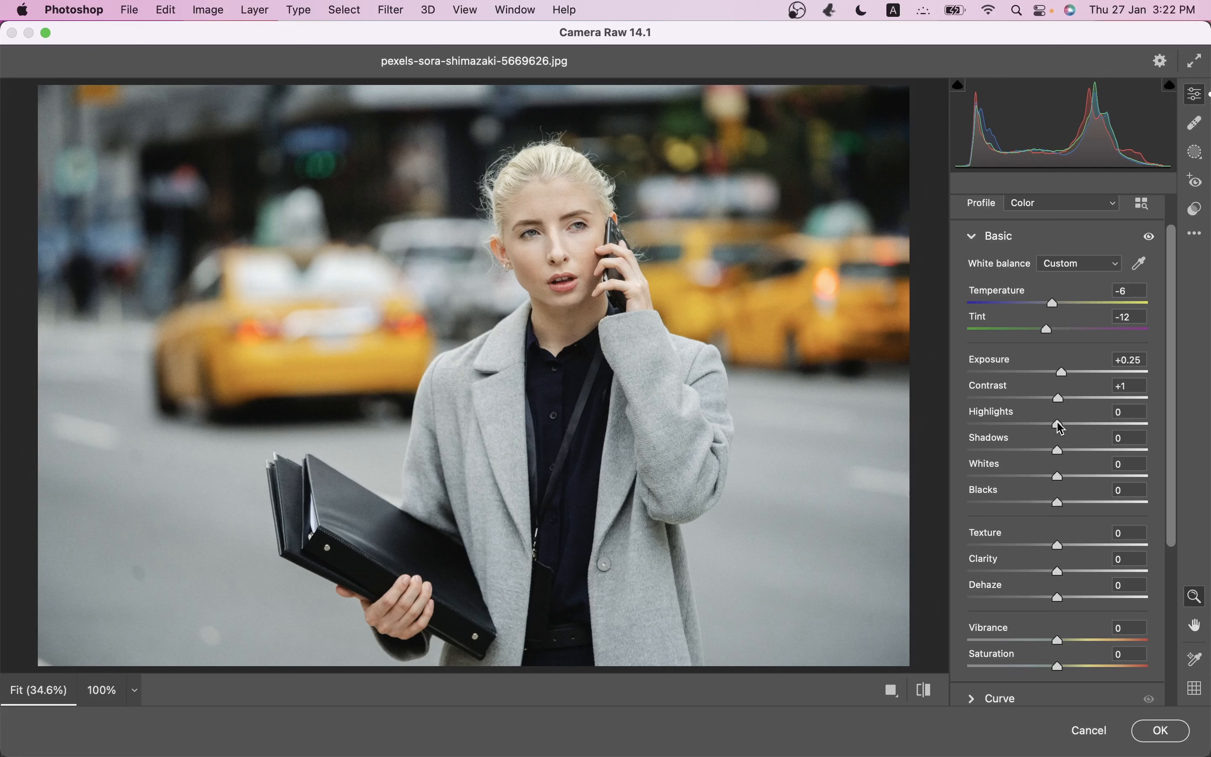
pyautogui.moveTo(1064, 425); pyautogui.dragTo(971, 424)
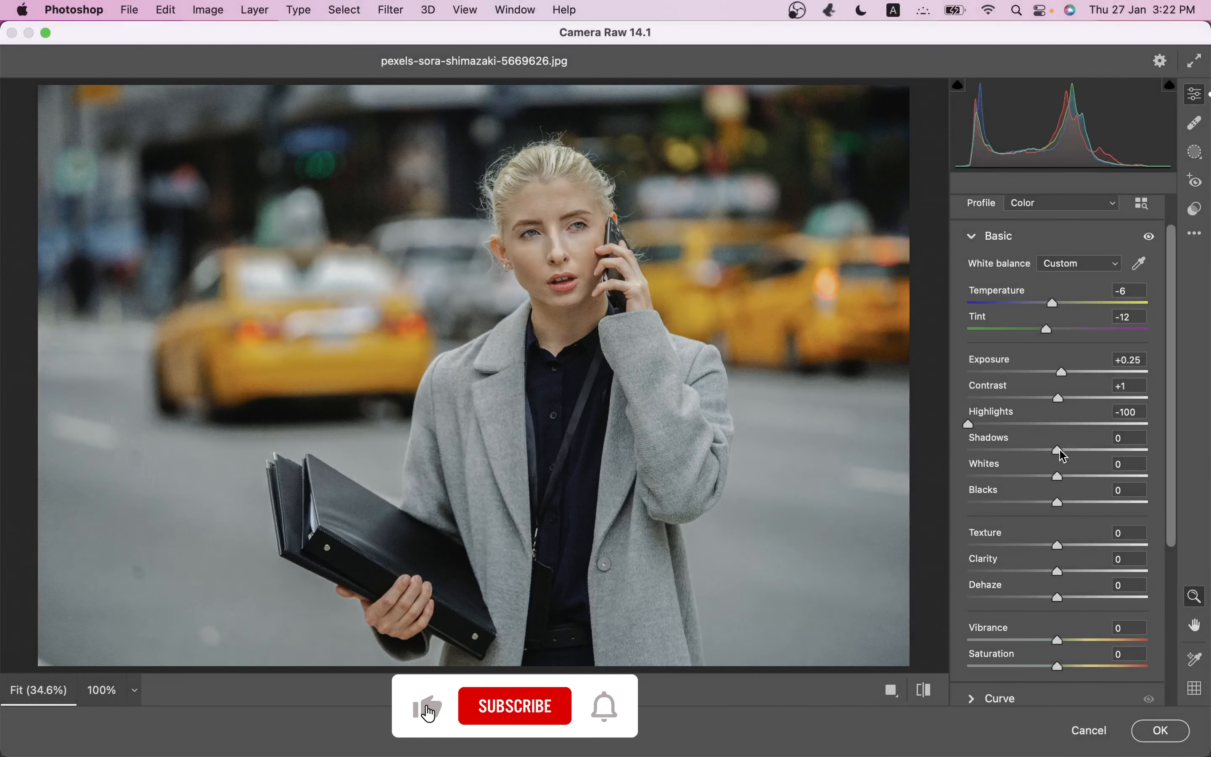
pyautogui.moveTo(1061, 451); pyautogui.dragTo(1204, 452)
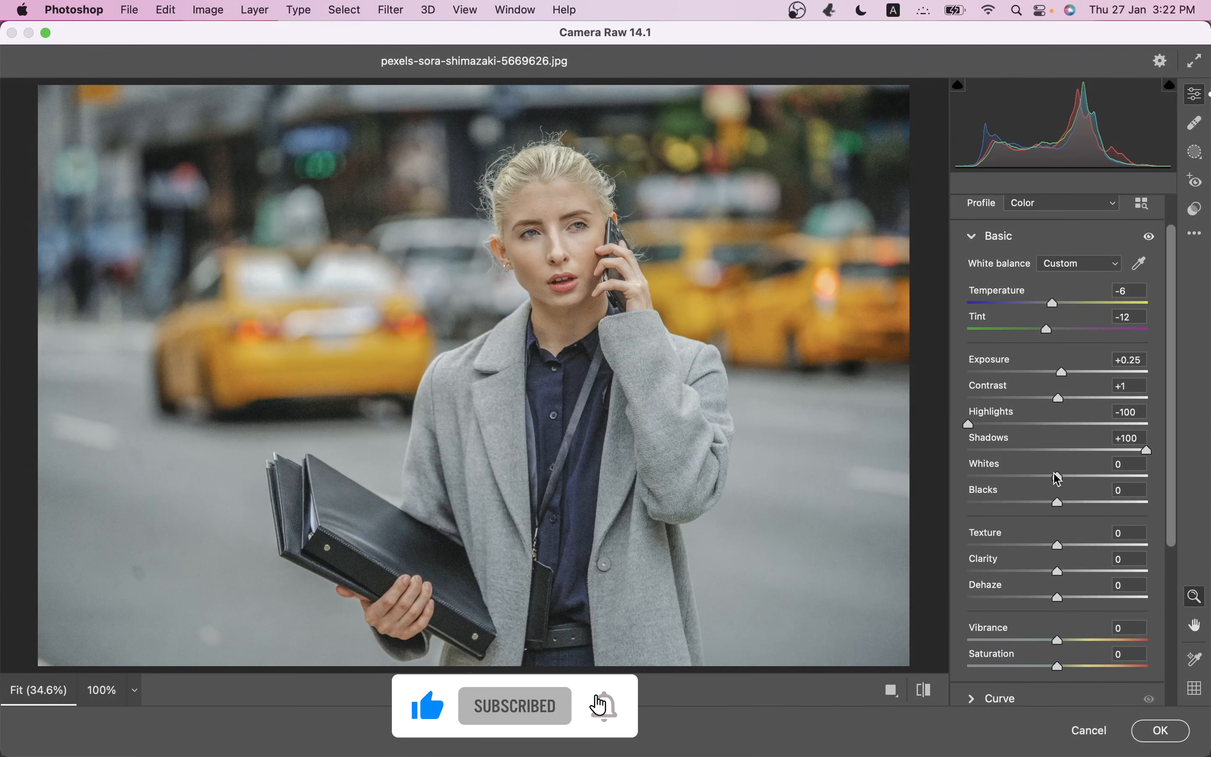
# Set Whites to -60, Blacks to -45, Clarity to -10 and Saturation to -15.
pyautogui.moveTo(1059, 477); pyautogui.dragTo(1006, 477)
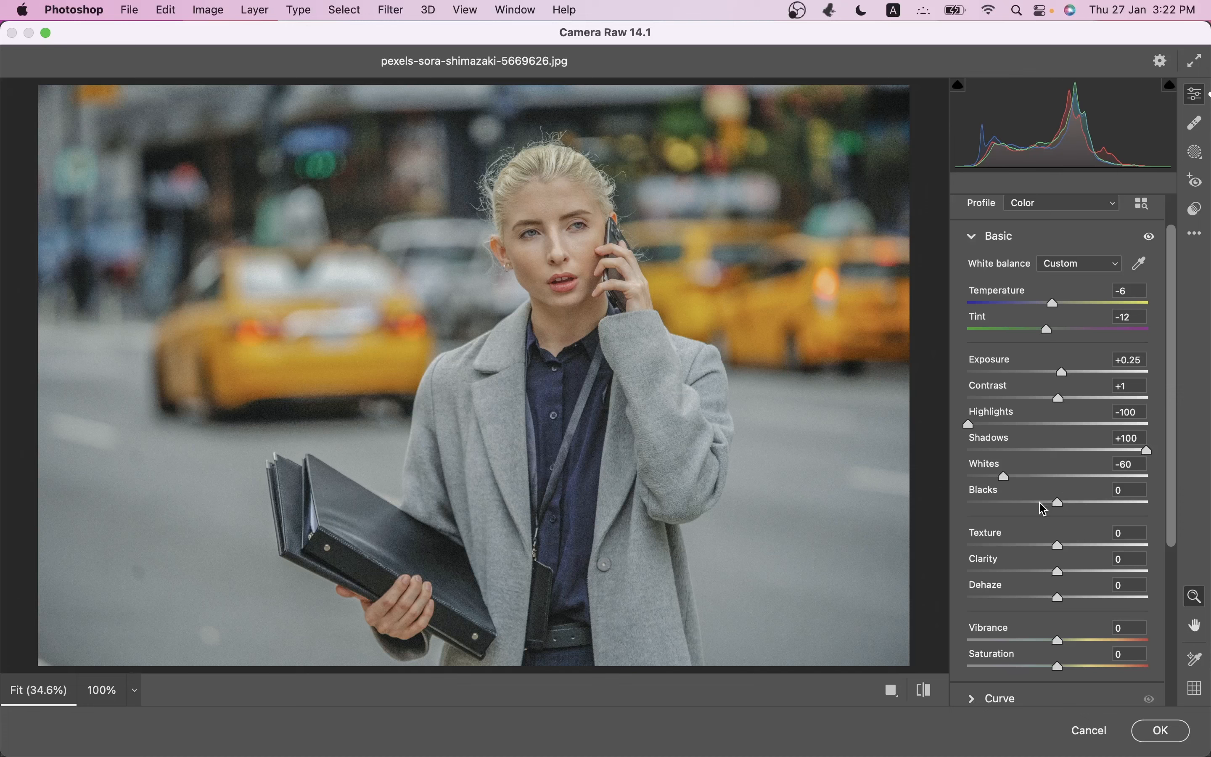
pyautogui.moveTo(1043, 503); pyautogui.dragTo(1024, 508)
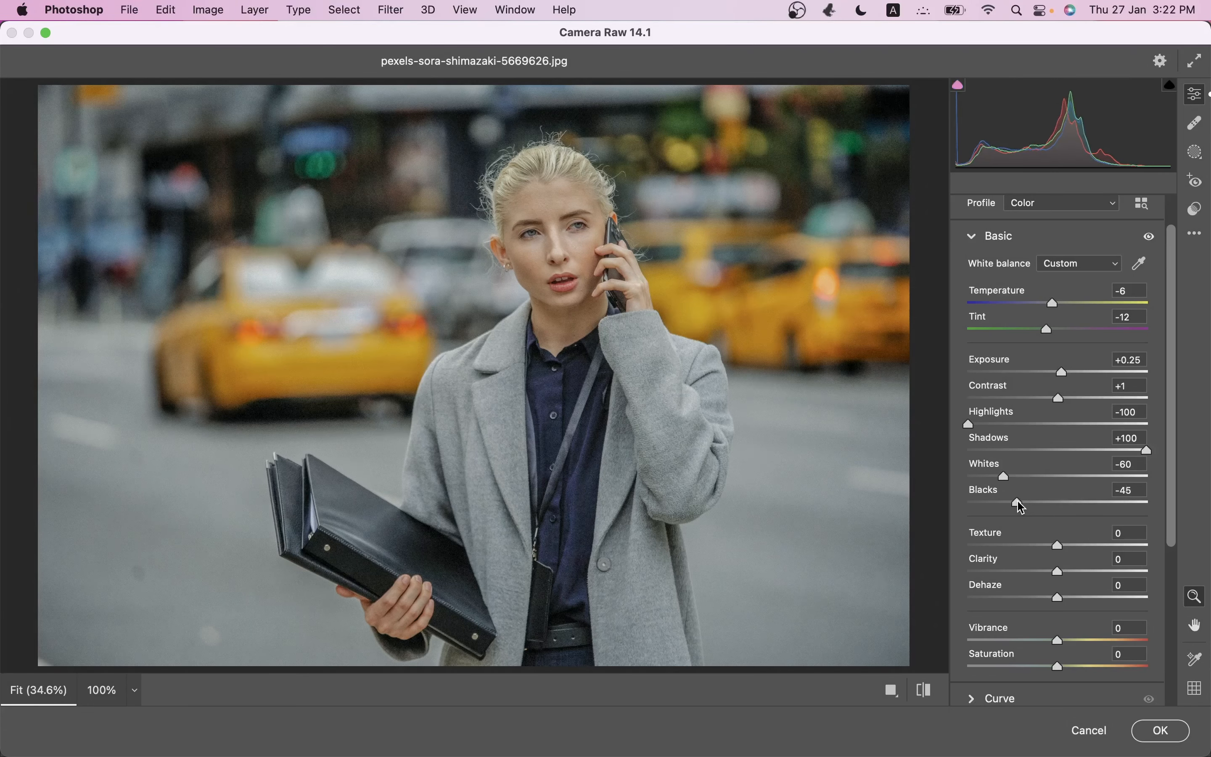
pyautogui.moveTo(1058, 569); pyautogui.dragTo(1048, 568)
pyautogui.moveTo(1061, 672); pyautogui.dragTo(1049, 672)
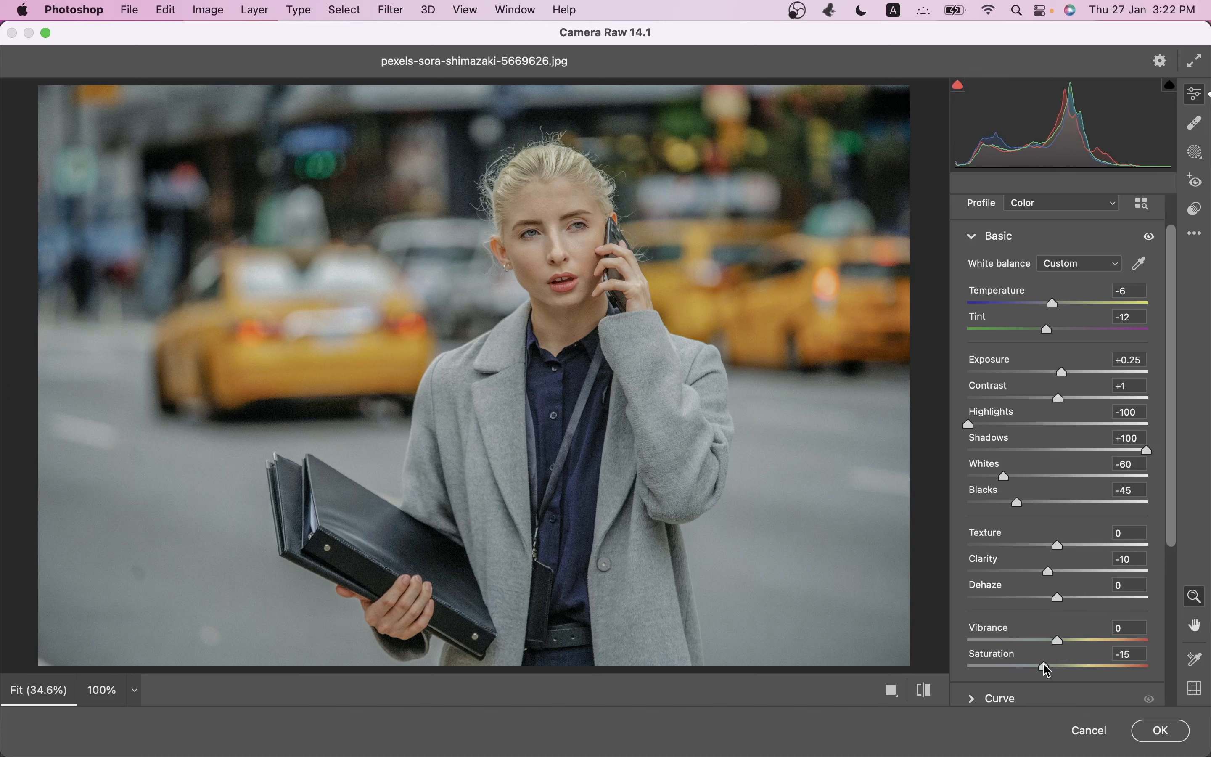
# Raise the black endpoint of the RGB point curve and add a shadow point at input 37, output 31.
pyautogui.moveTo(1181, 244); pyautogui.dragTo(1182, 441)
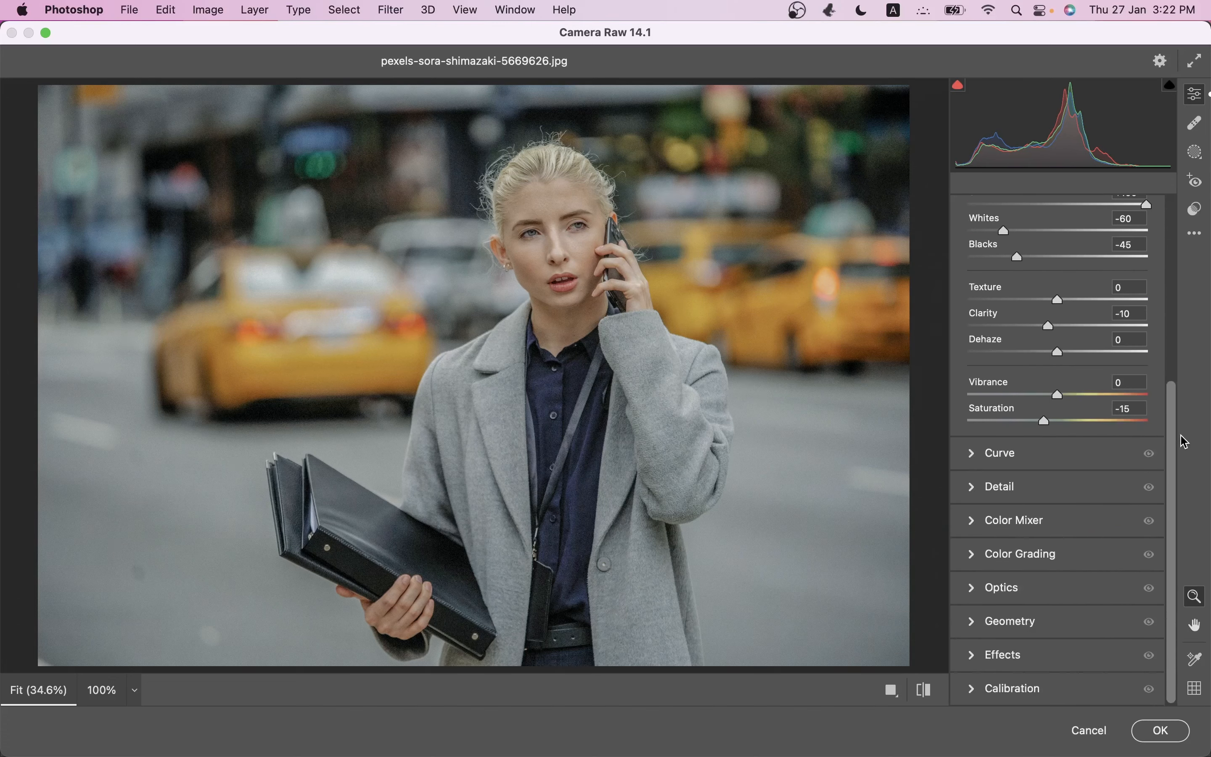
pyautogui.click(1019, 455)
pyautogui.moveTo(967, 547); pyautogui.dragTo(995, 522)
pyautogui.press('Down')
pyautogui.press('Down')
pyautogui.press('Down')
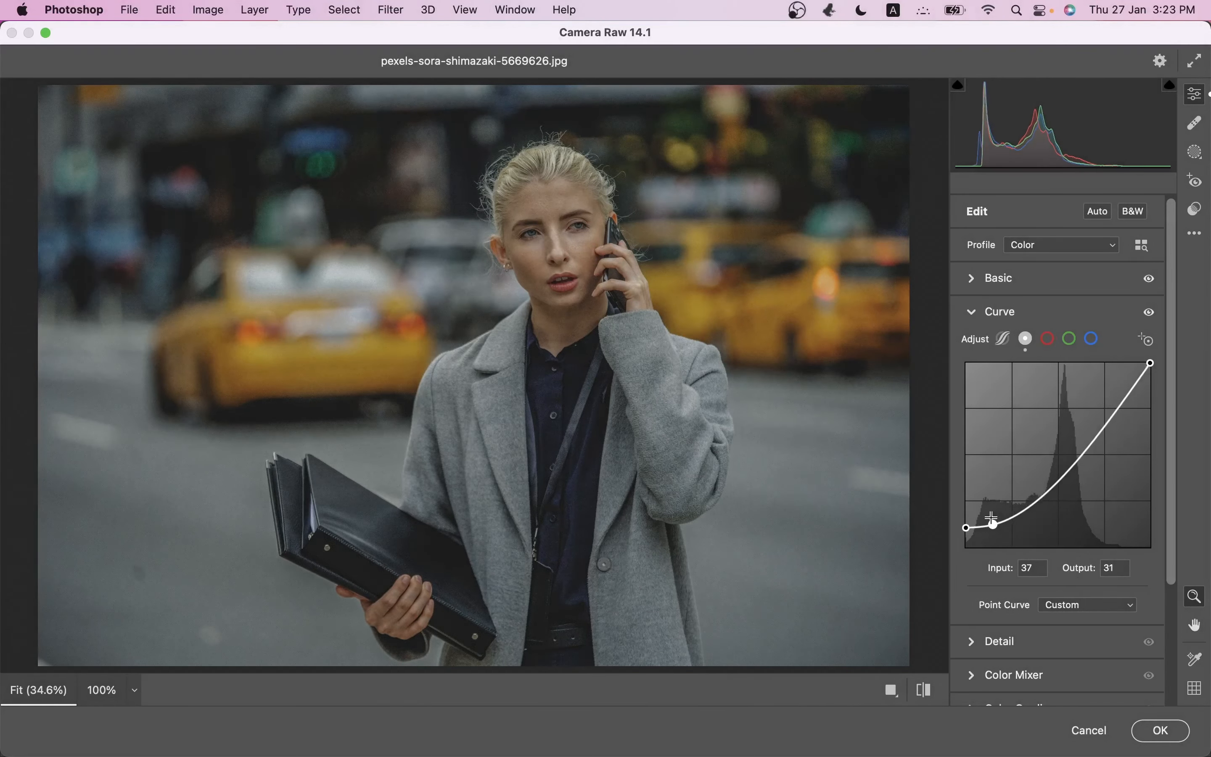
# Add RGB curve points at input 57, output 44; input 128, output 120; and input 185, output 193.
pyautogui.moveTo(1040, 492); pyautogui.dragTo(1008, 516)
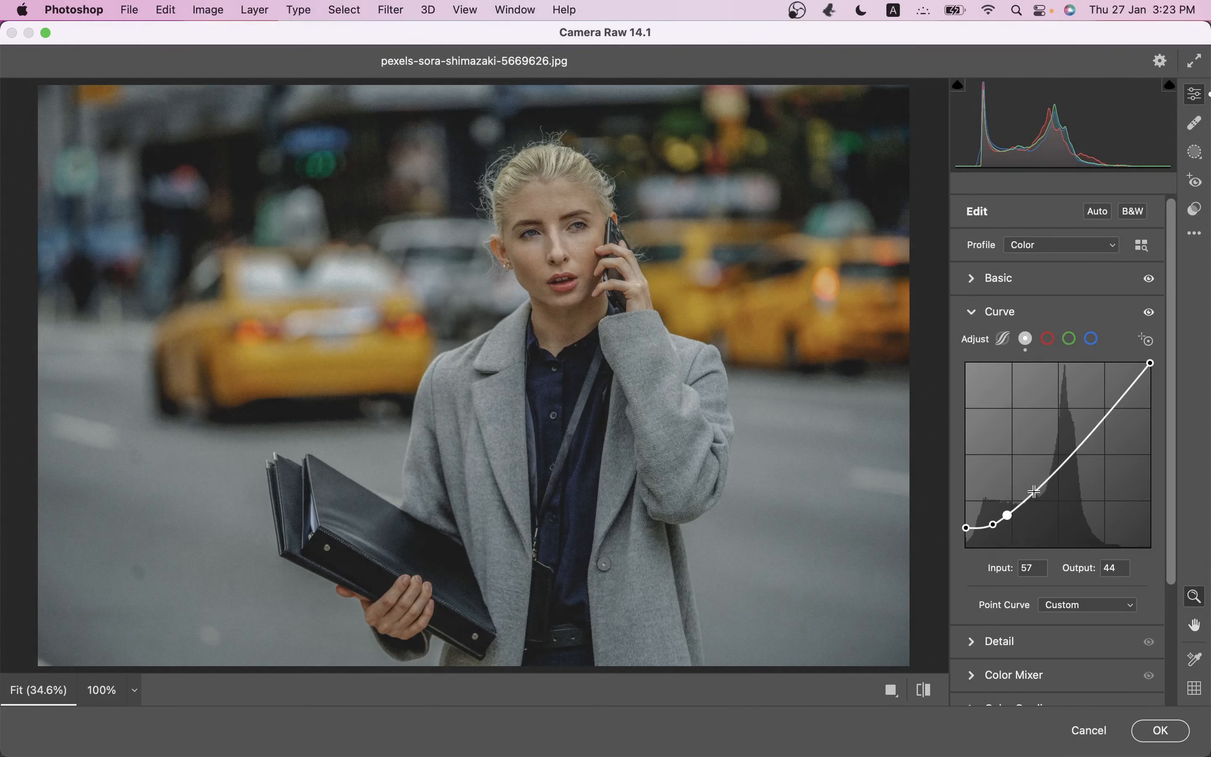
pyautogui.moveTo(1034, 493); pyautogui.dragTo(1055, 460)
pyautogui.press('Down')
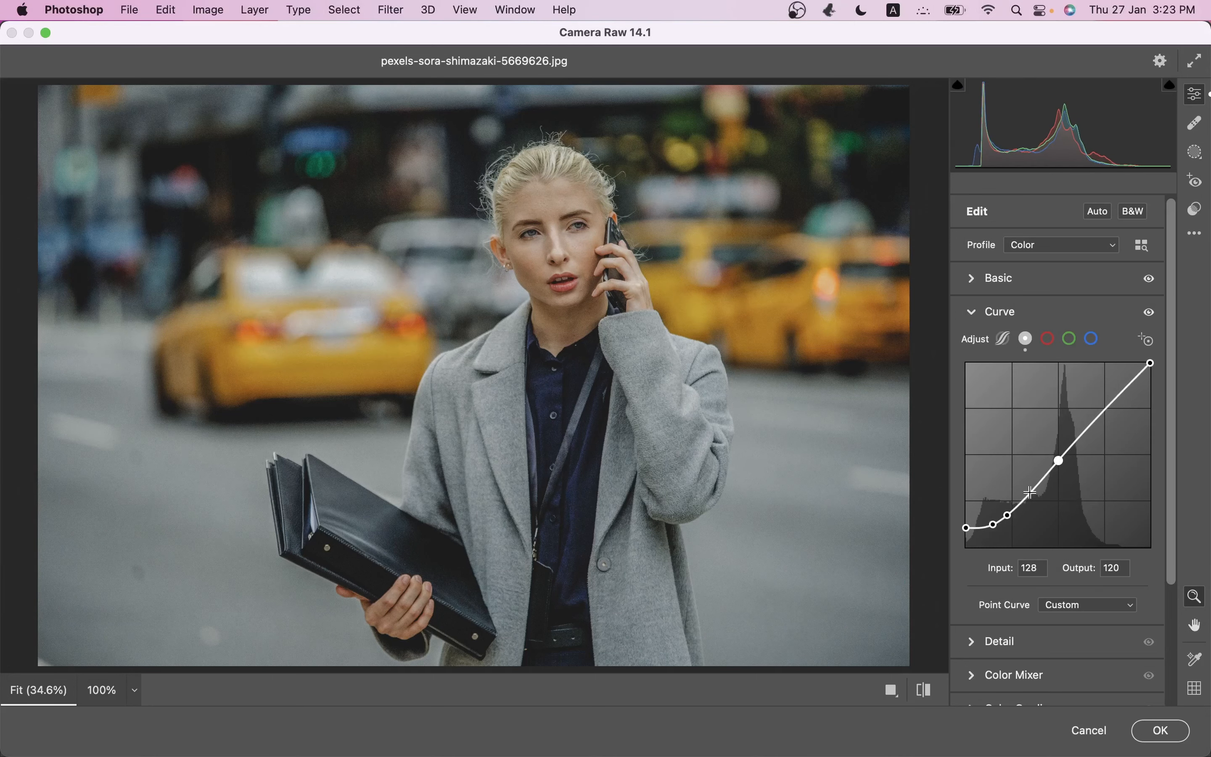
pyautogui.moveTo(1096, 420); pyautogui.dragTo(1101, 405)
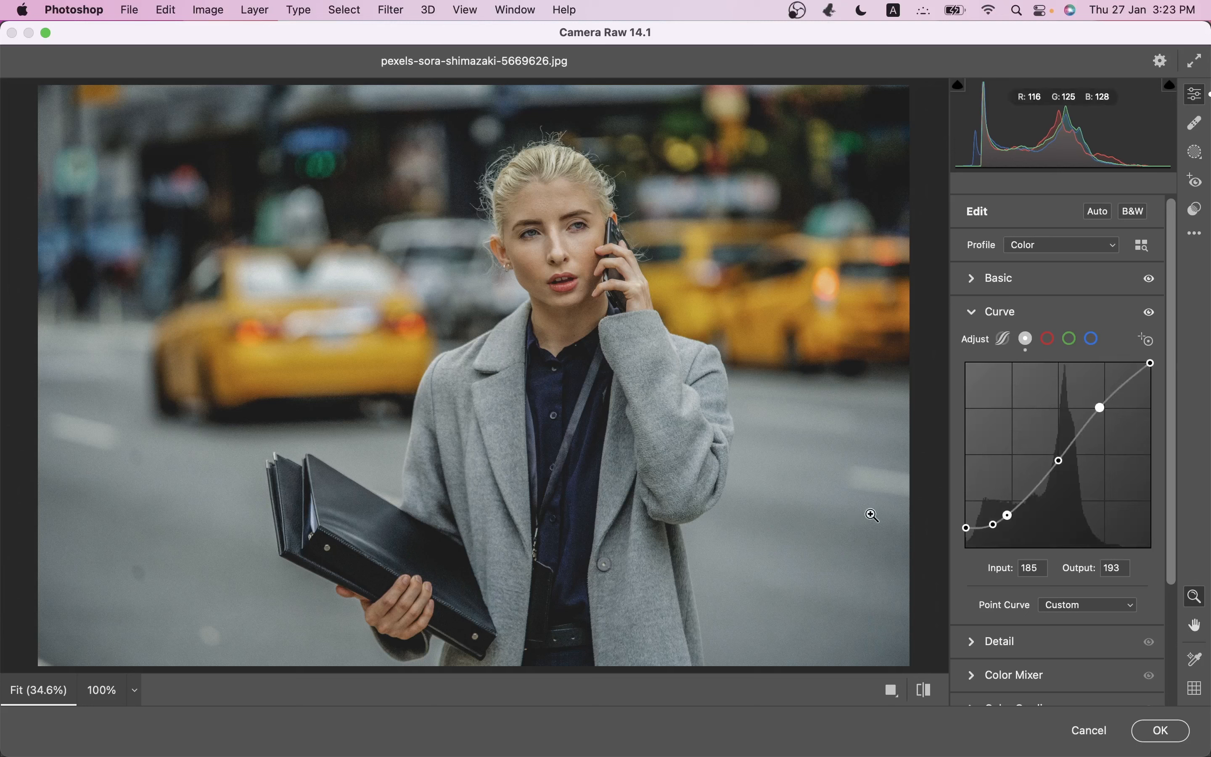
# Add two shadow points to the red channel curve at input 33, output 3 and input 73, output 48.
pyautogui.click(1051, 340)
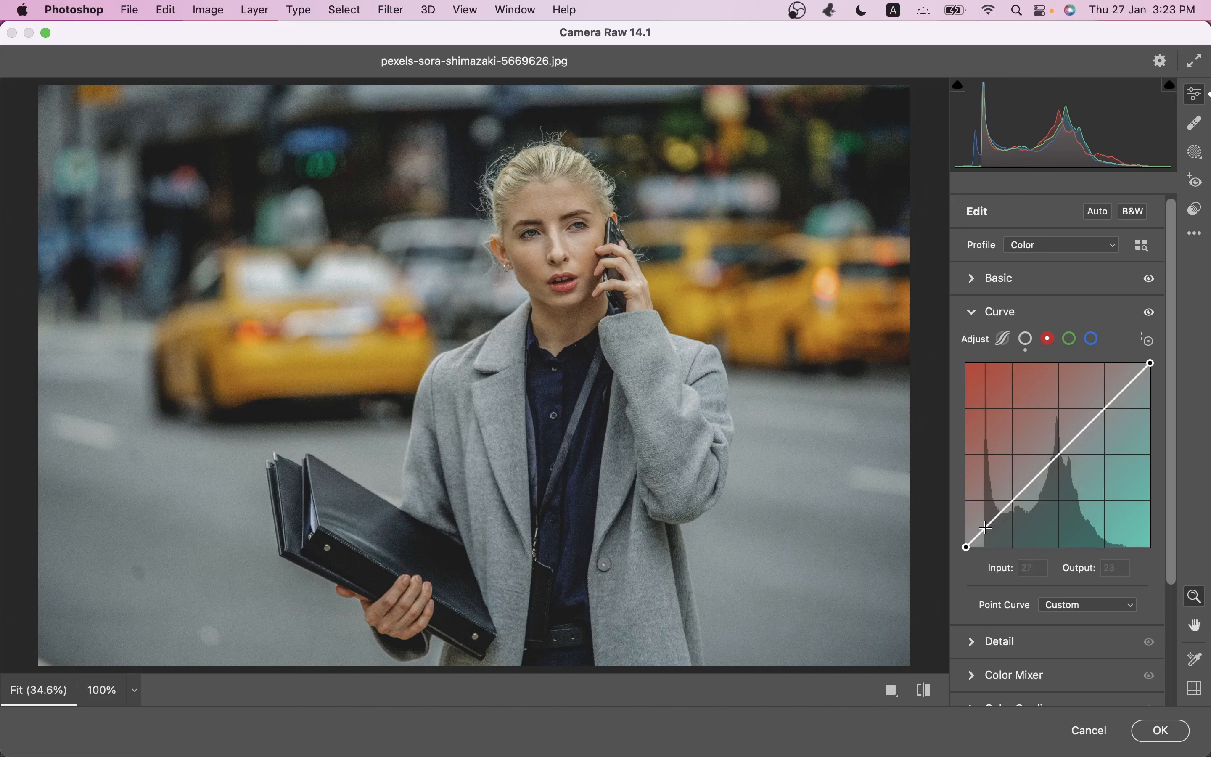
pyautogui.moveTo(985, 528); pyautogui.dragTo(992, 545)
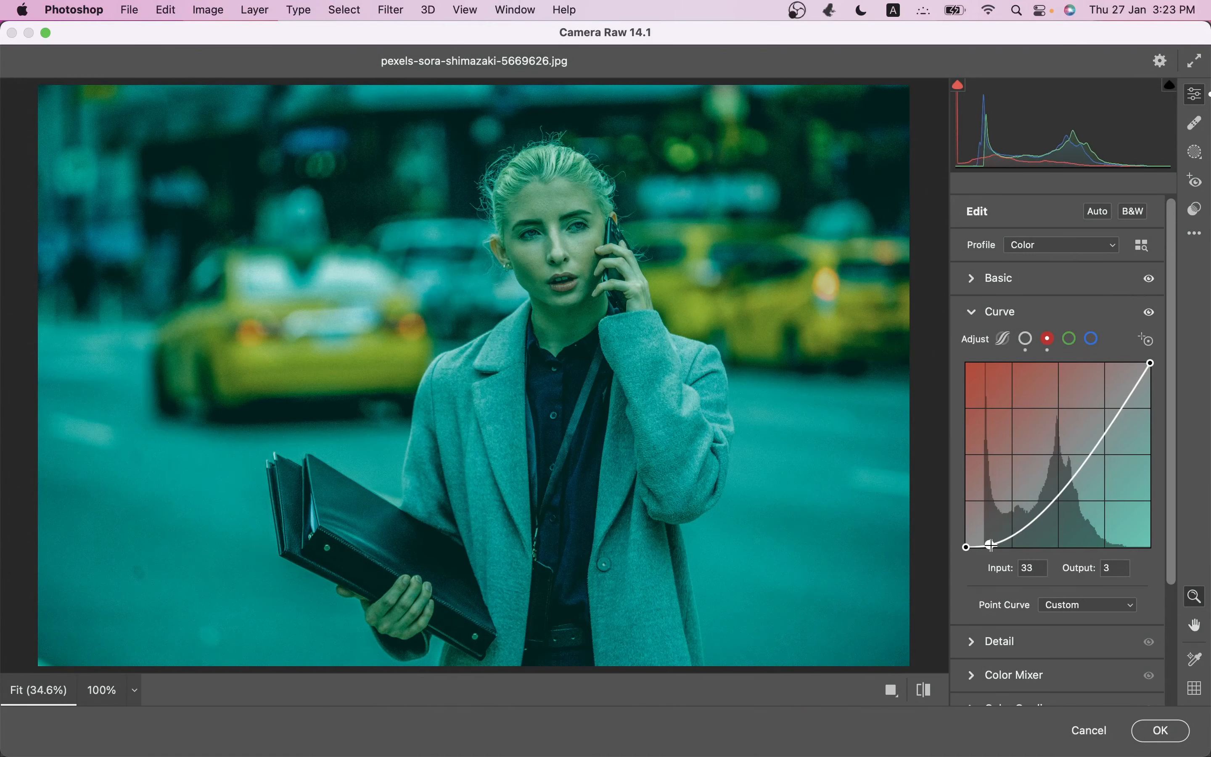
pyautogui.click(1024, 527)
pyautogui.moveTo(1023, 527); pyautogui.dragTo(1019, 508)
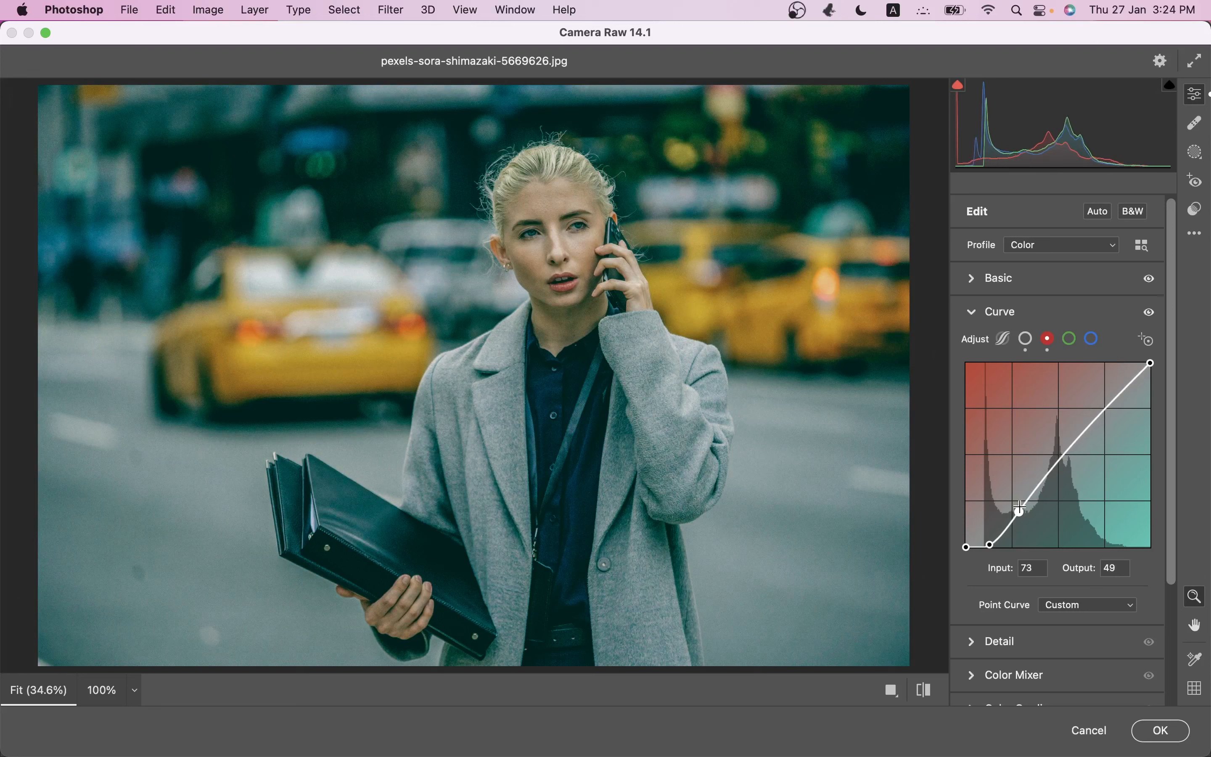
pyautogui.press('Down')
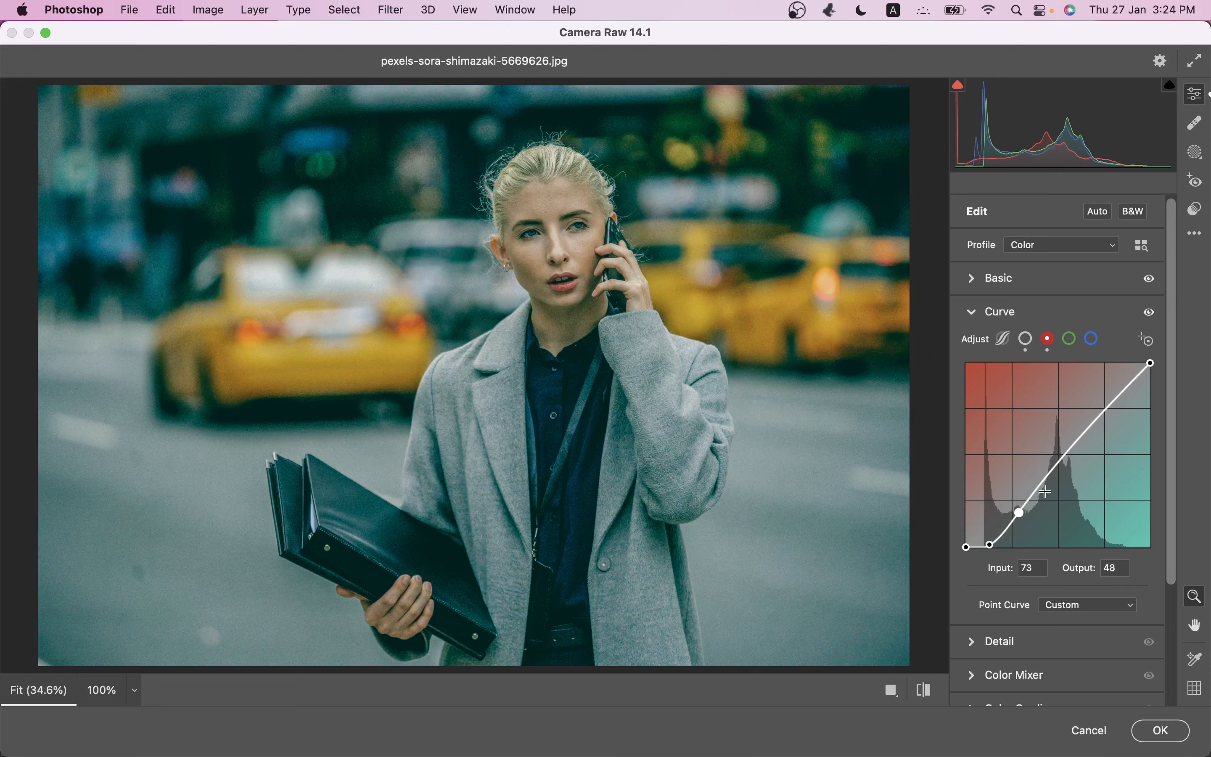
# Try the red curve's lowest shadow point at input 34, output 2, and return it to input 33, output 3.
pyautogui.moveTo(990, 544); pyautogui.dragTo(993, 545)
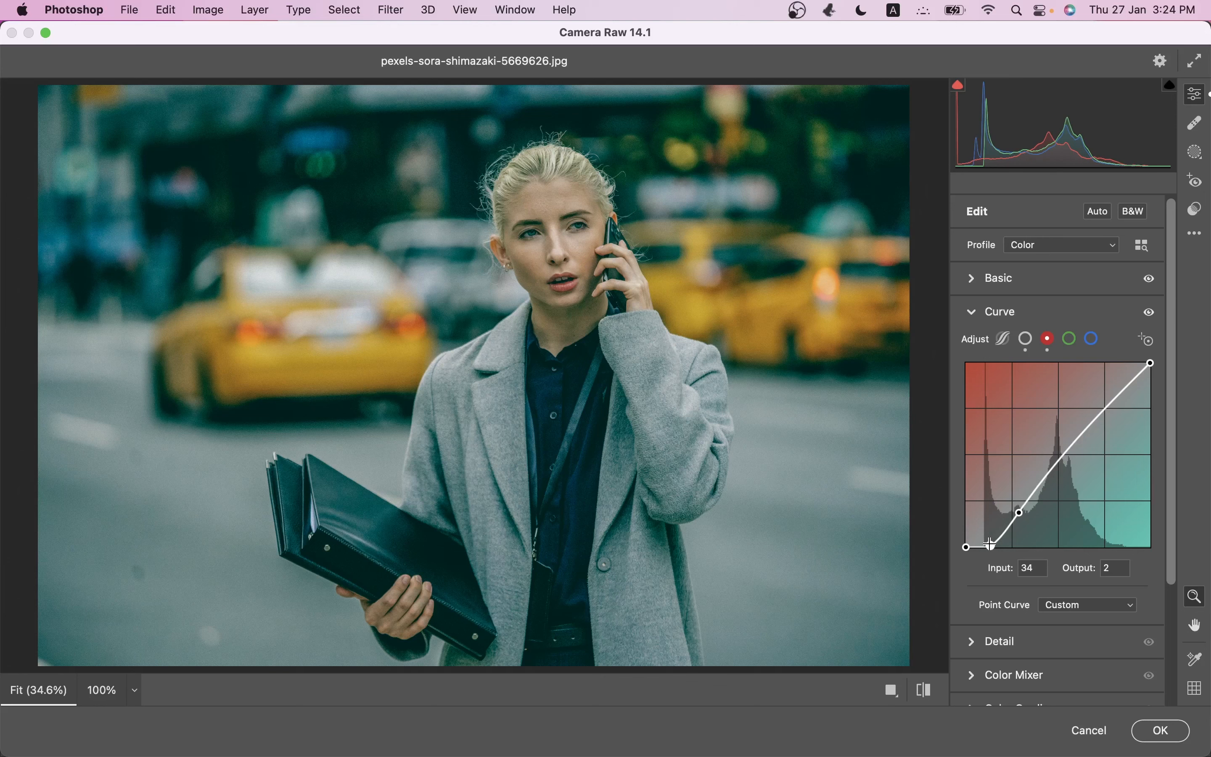
pyautogui.press('Up')
pyautogui.press('Left')
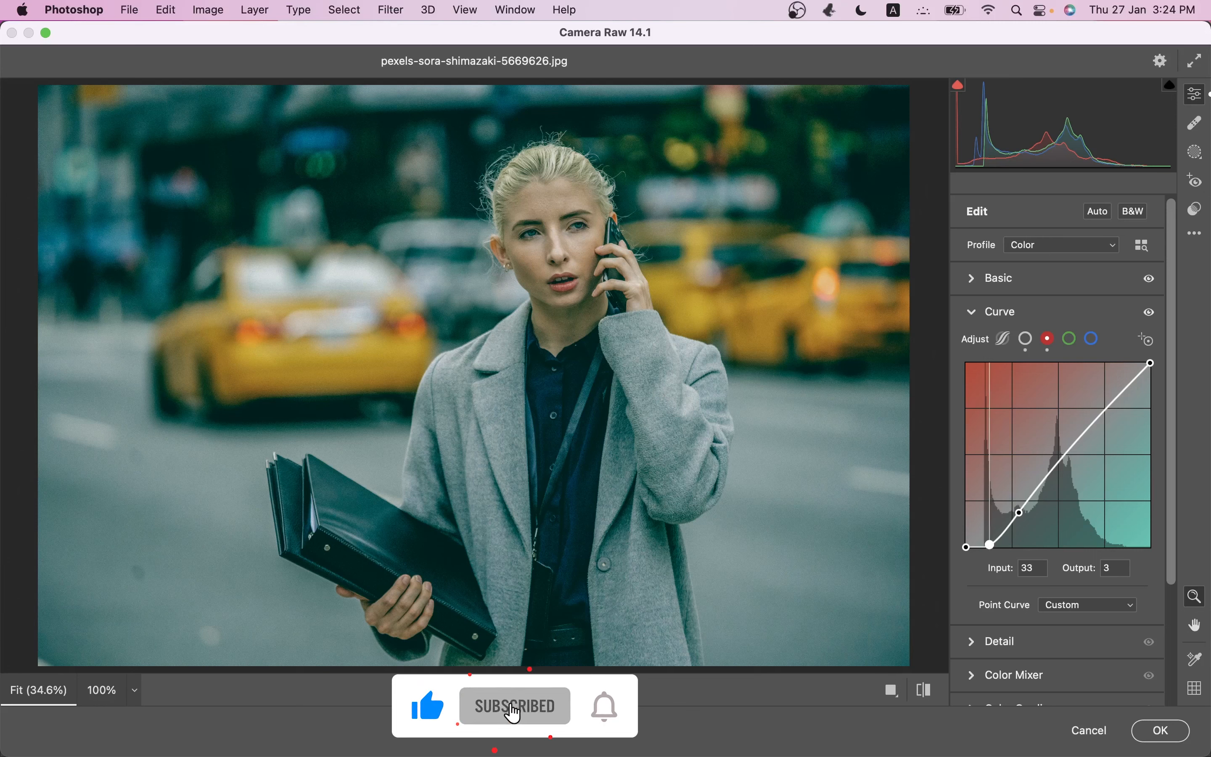
pyautogui.click(1019, 512)
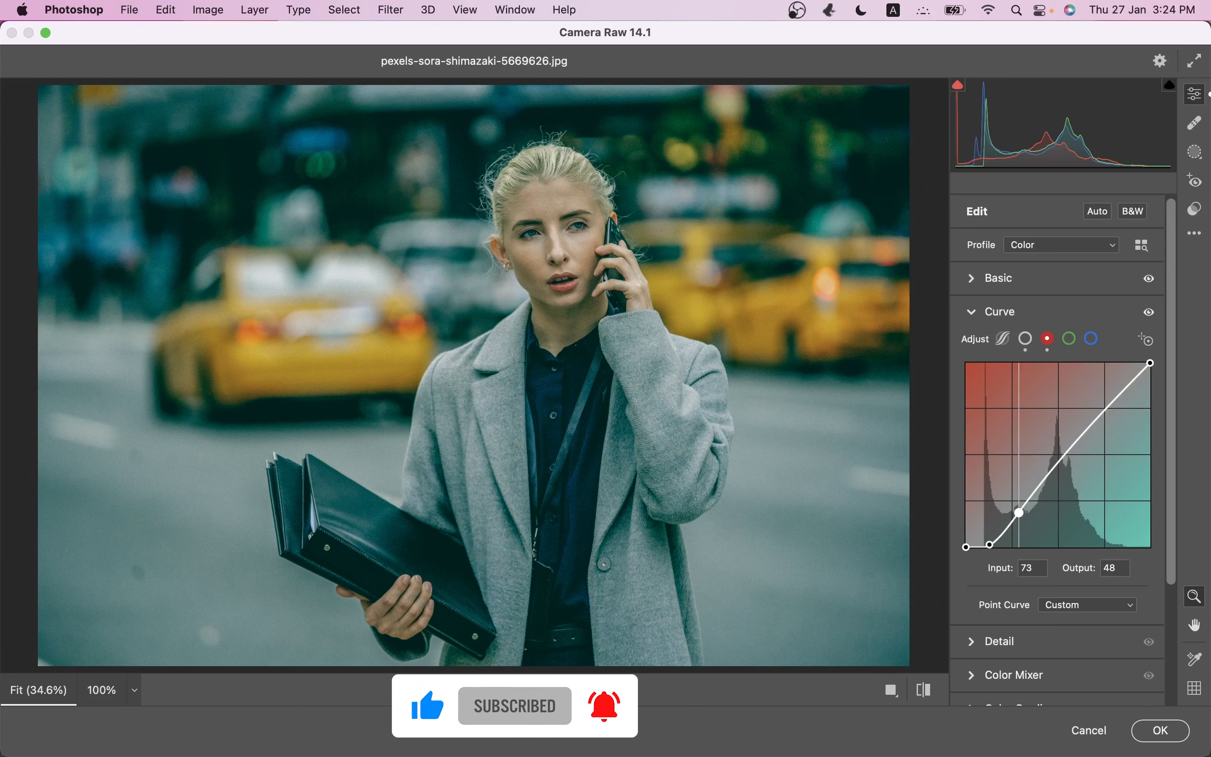
# Add a midtone point to the red curve and readjust its two shadow points, with the upper one at input 73, output 48.
pyautogui.moveTo(1059, 463); pyautogui.dragTo(1069, 446)
pyautogui.moveTo(991, 545); pyautogui.dragTo(1021, 515)
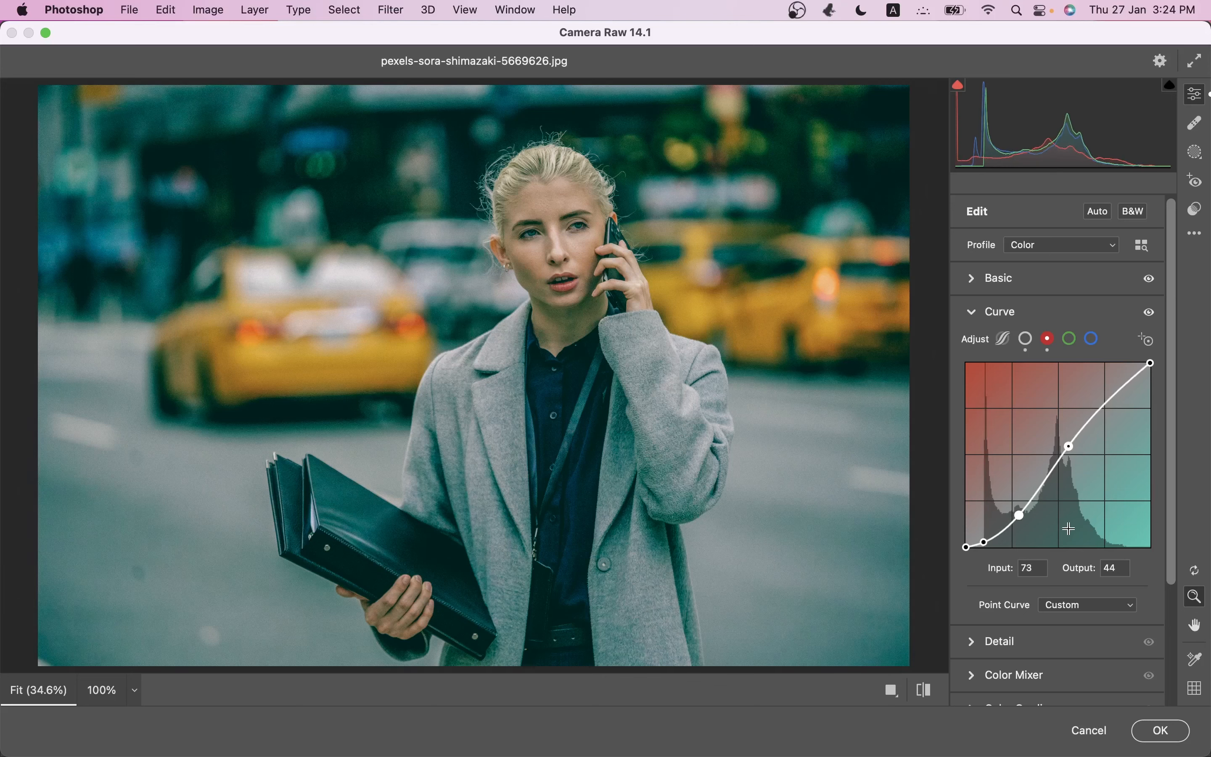
pyautogui.press('Up')
pyautogui.press('Up')
pyautogui.press('Up')
pyautogui.press('Up')
pyautogui.press('Up')
pyautogui.press('Down')
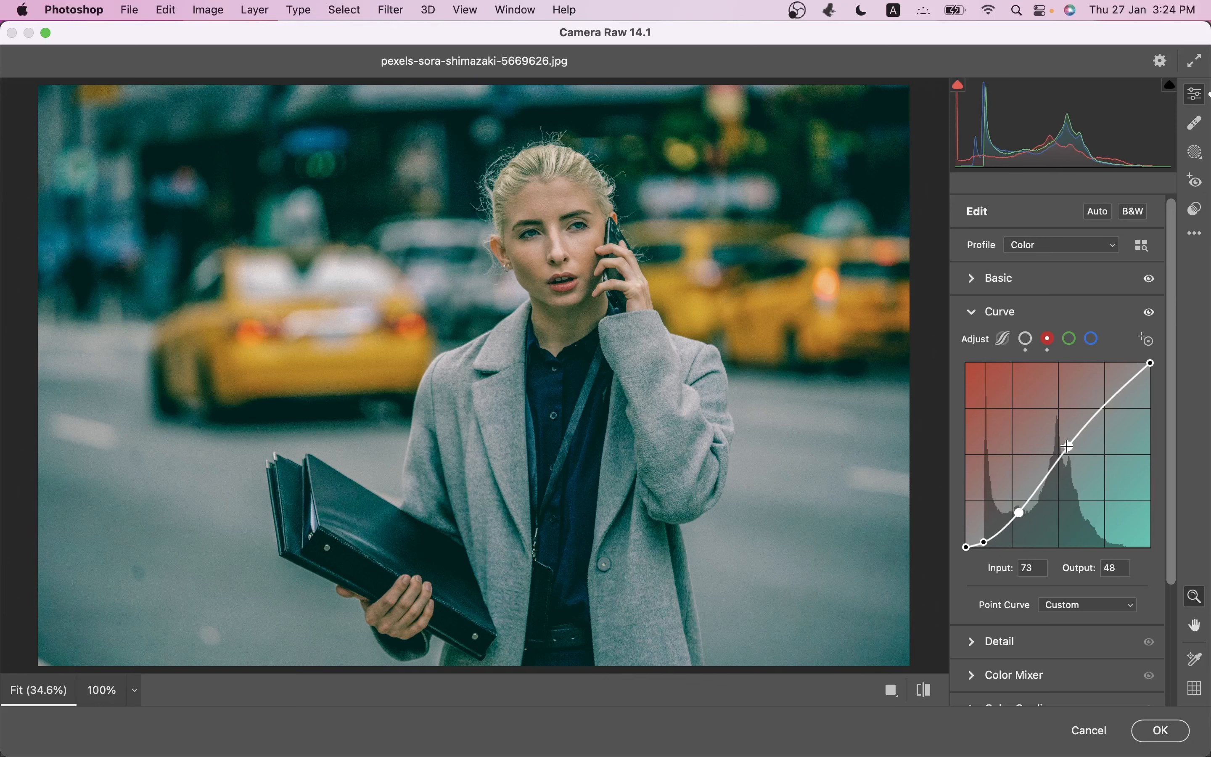
# Move the red curve's midtone point to input 118, output 107 and add a highlight point at input 180, output 194.
pyautogui.click(1066, 446)
pyautogui.moveTo(1068, 449); pyautogui.dragTo(1052, 473)
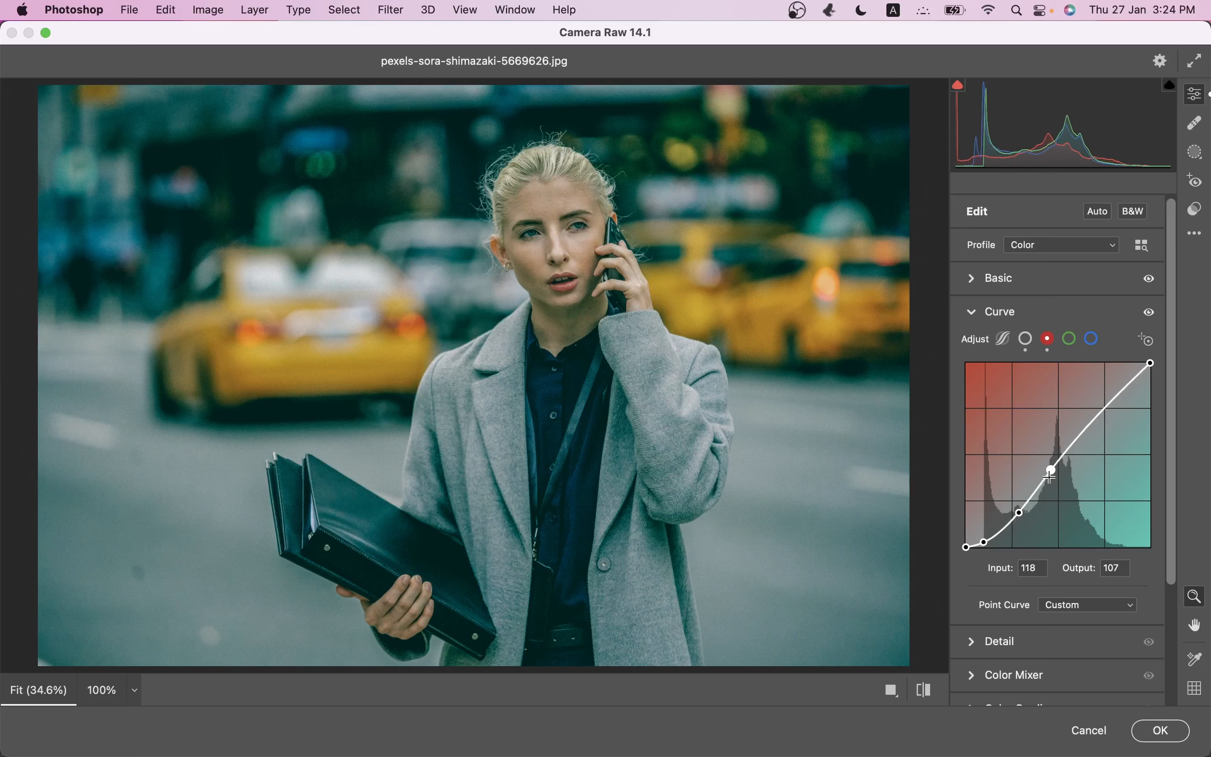
pyautogui.click(1077, 436)
pyautogui.moveTo(1078, 438); pyautogui.dragTo(1093, 399)
pyautogui.press('Down')
pyautogui.press('Down')
pyautogui.press('Down')
pyautogui.press('Down')
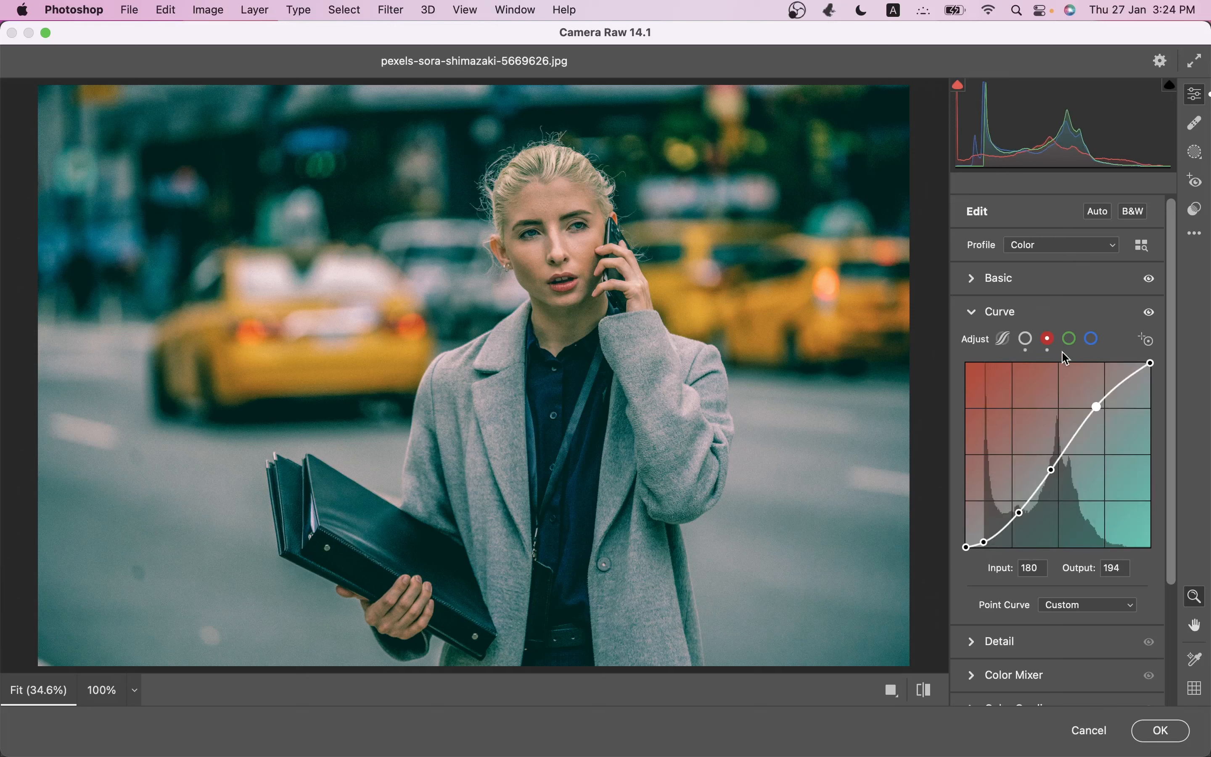
# Add a shadow point to the green channel curve and lower it to input 28, output 7.
pyautogui.click(1070, 340)
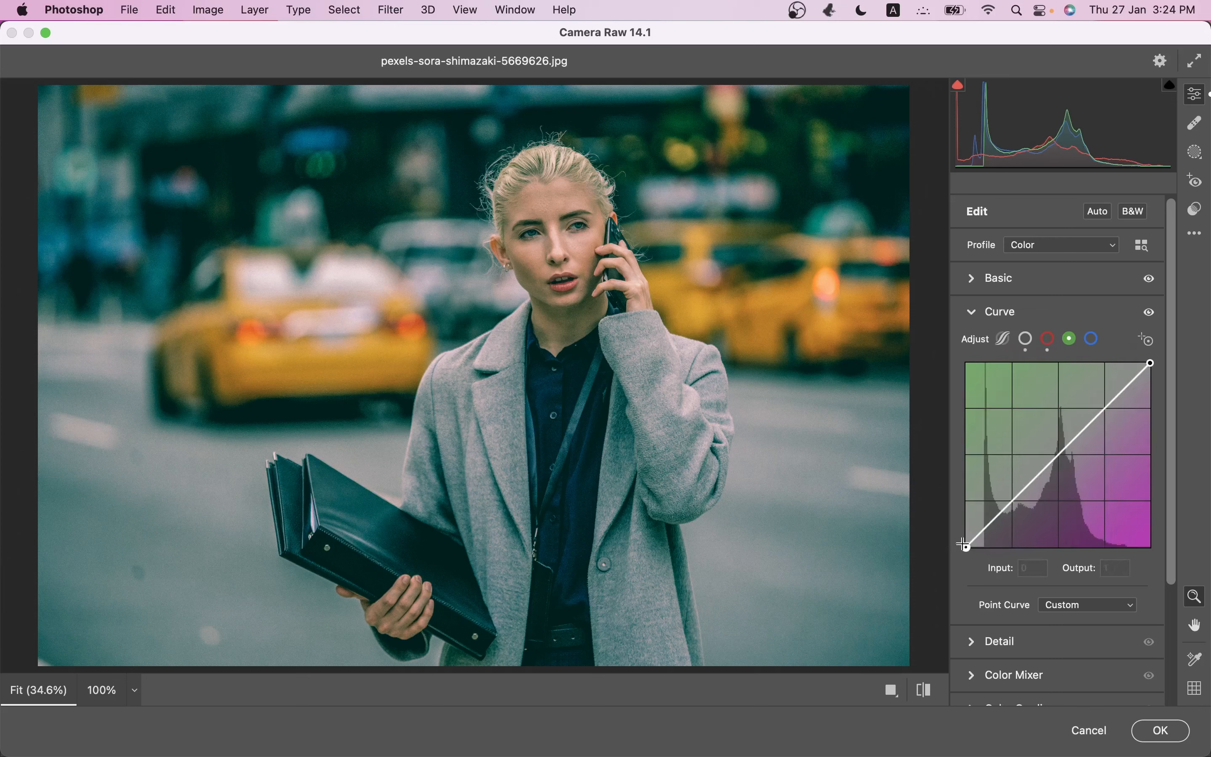
pyautogui.click(984, 529)
pyautogui.moveTo(984, 529); pyautogui.dragTo(986, 528)
pyautogui.press('Down')
pyautogui.press('Down')
pyautogui.press('Down')
pyautogui.press('Down')
pyautogui.press('Down')
pyautogui.press('Down')
pyautogui.press('Down')
pyautogui.press('Down')
pyautogui.press('Down')
pyautogui.press('Down')
pyautogui.press('Down')
pyautogui.press('Down')
pyautogui.press('Down')
pyautogui.press('Down')
pyautogui.press('Down')
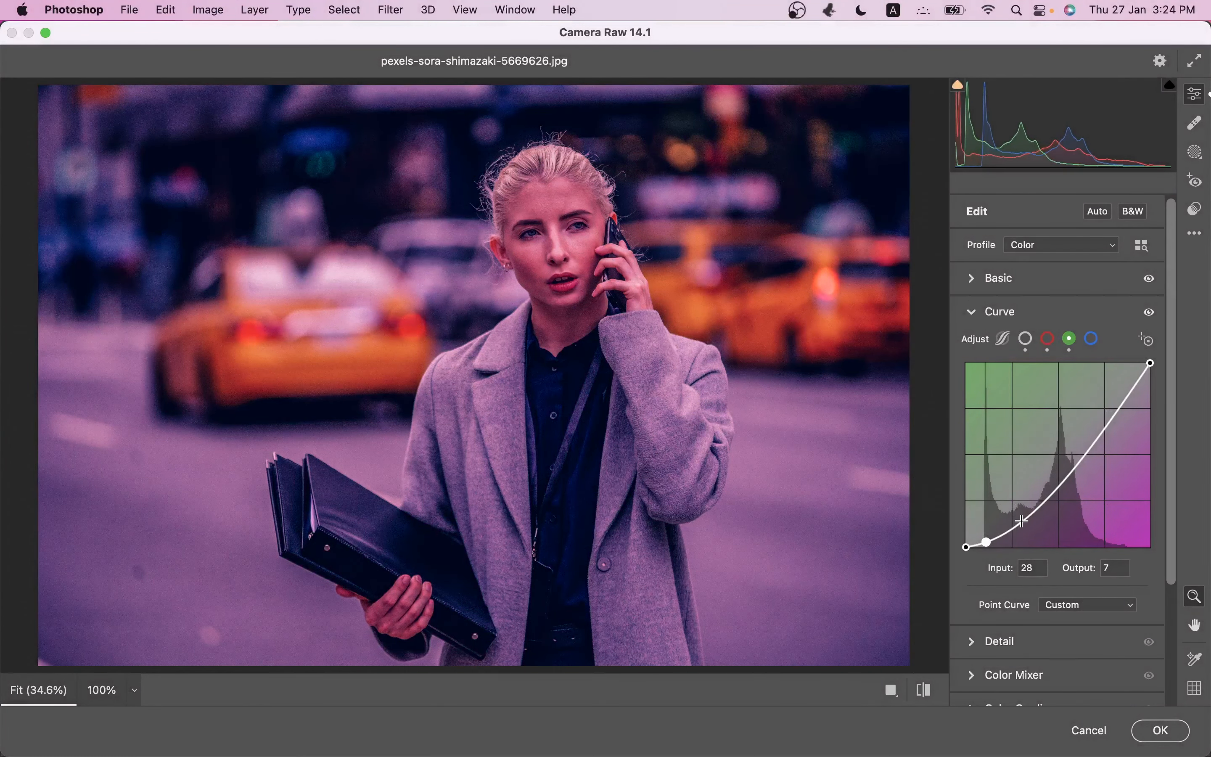
# Add green curve points at input 119, output 115 and input 180, output 193.
pyautogui.moveTo(1021, 518); pyautogui.dragTo(1058, 466)
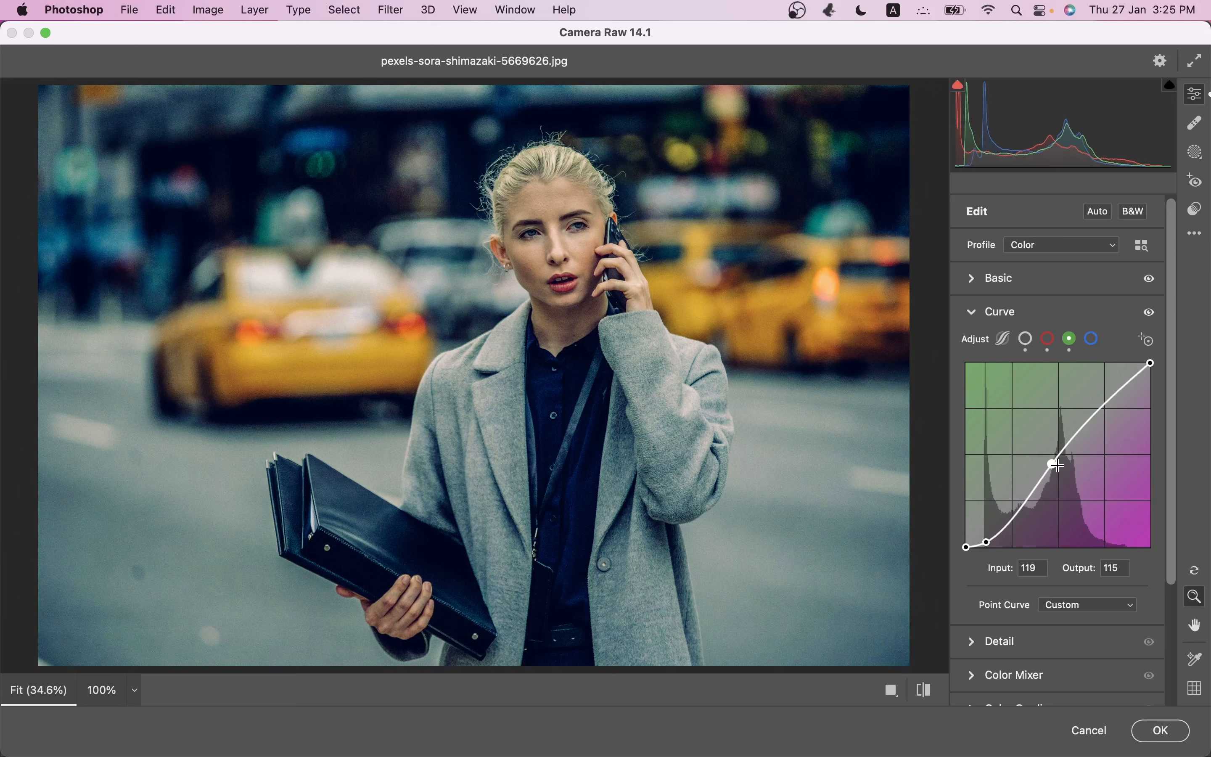
pyautogui.click(1090, 415)
pyautogui.moveTo(1091, 415); pyautogui.dragTo(1096, 408)
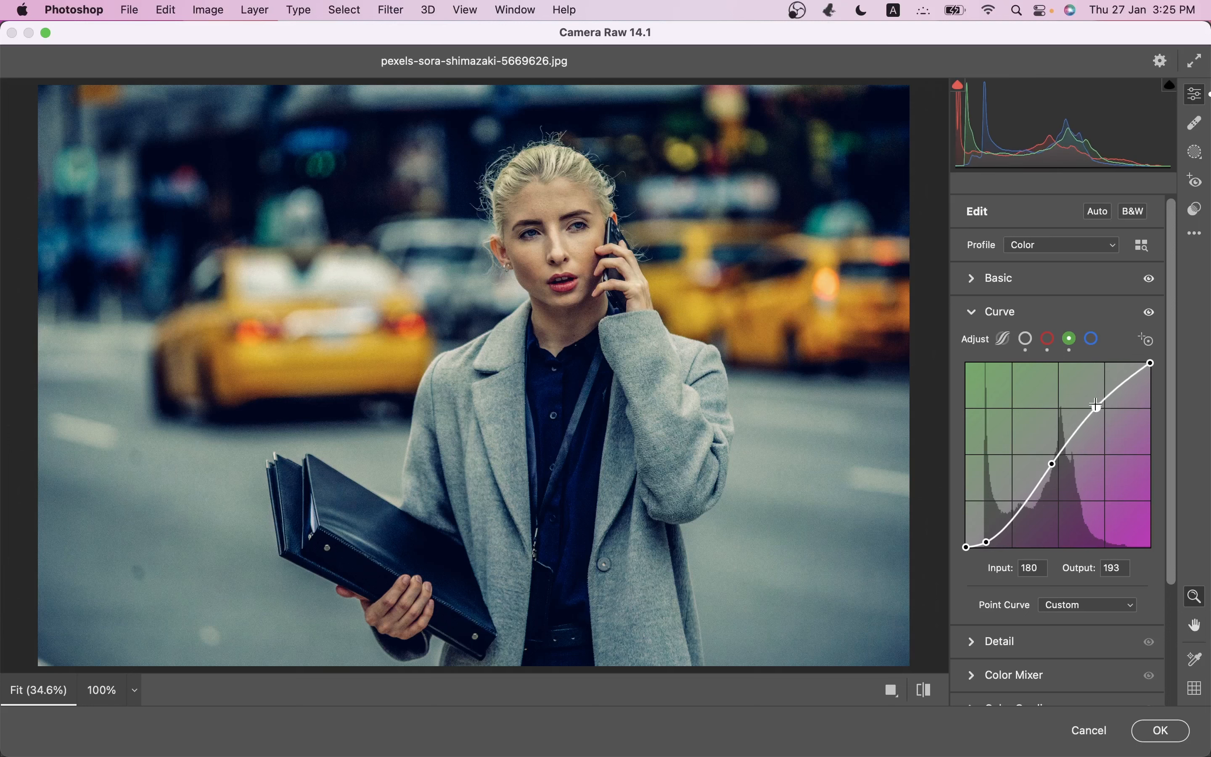
# Add blue channel curve points at input 21, output 10 and input 80, output 66.
pyautogui.click(1093, 342)
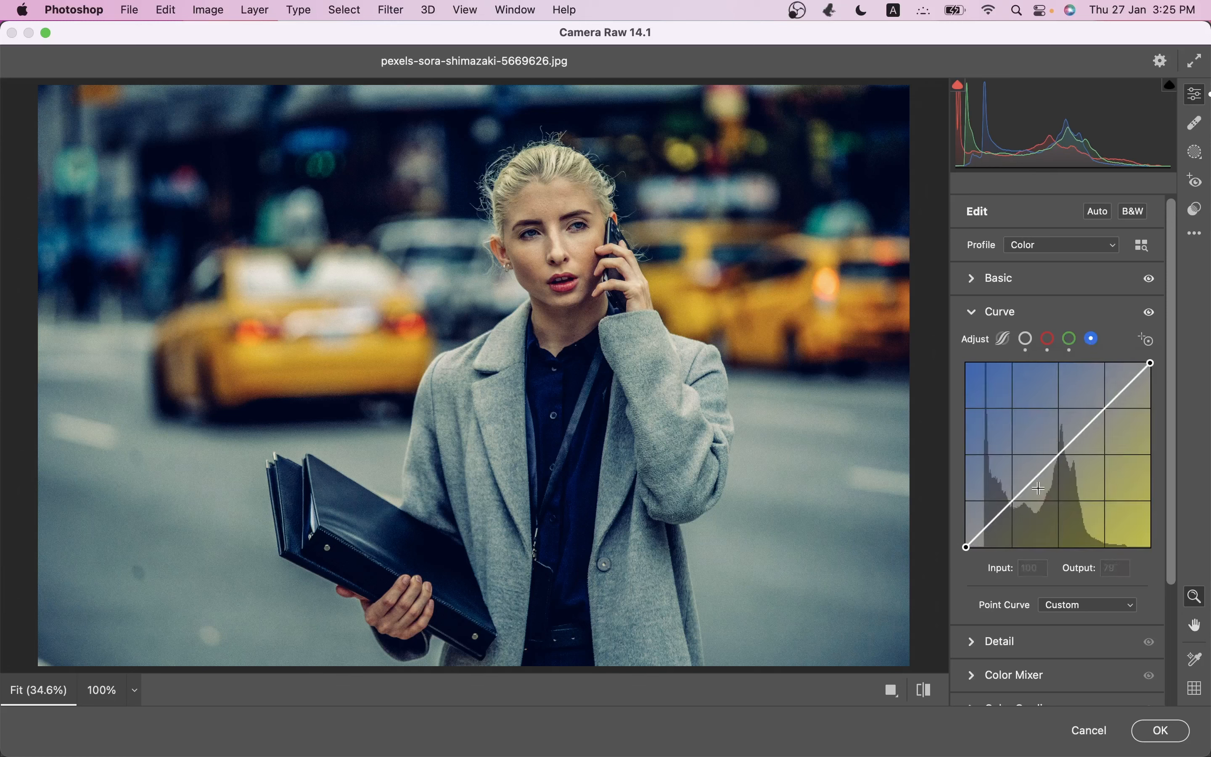
pyautogui.moveTo(988, 533); pyautogui.dragTo(984, 536)
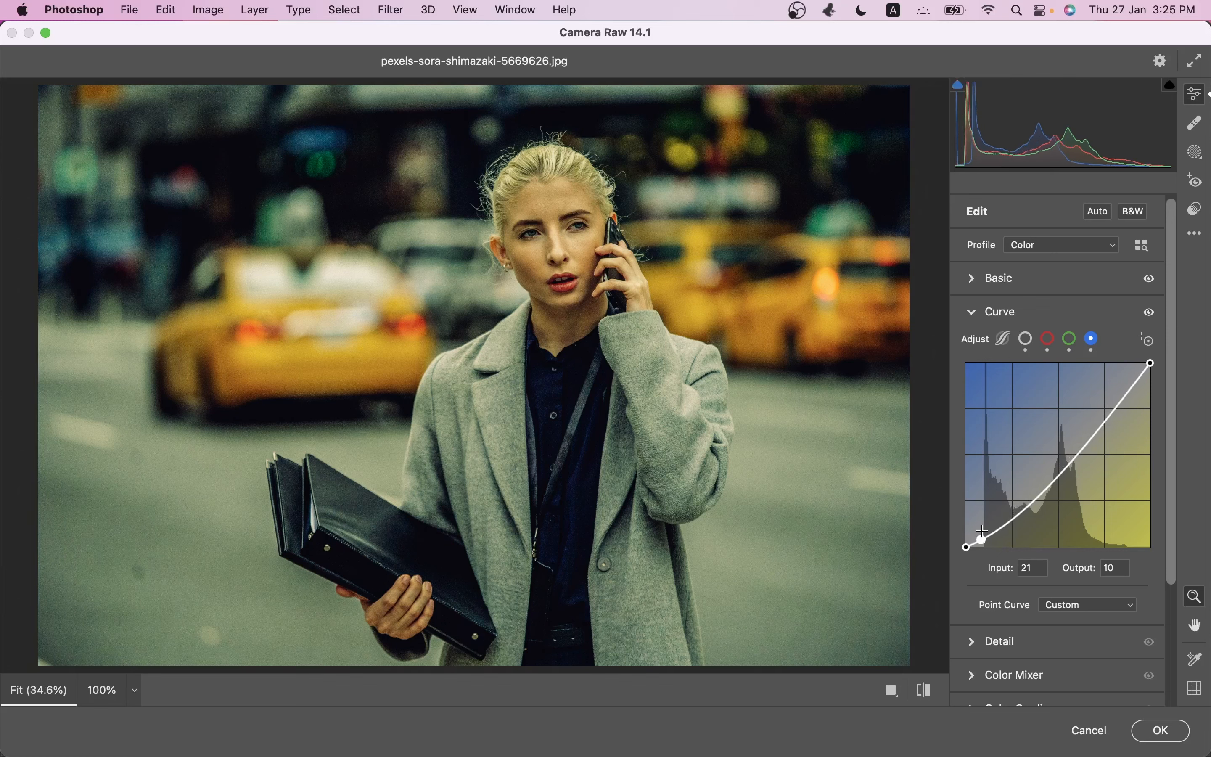
pyautogui.click(1023, 492)
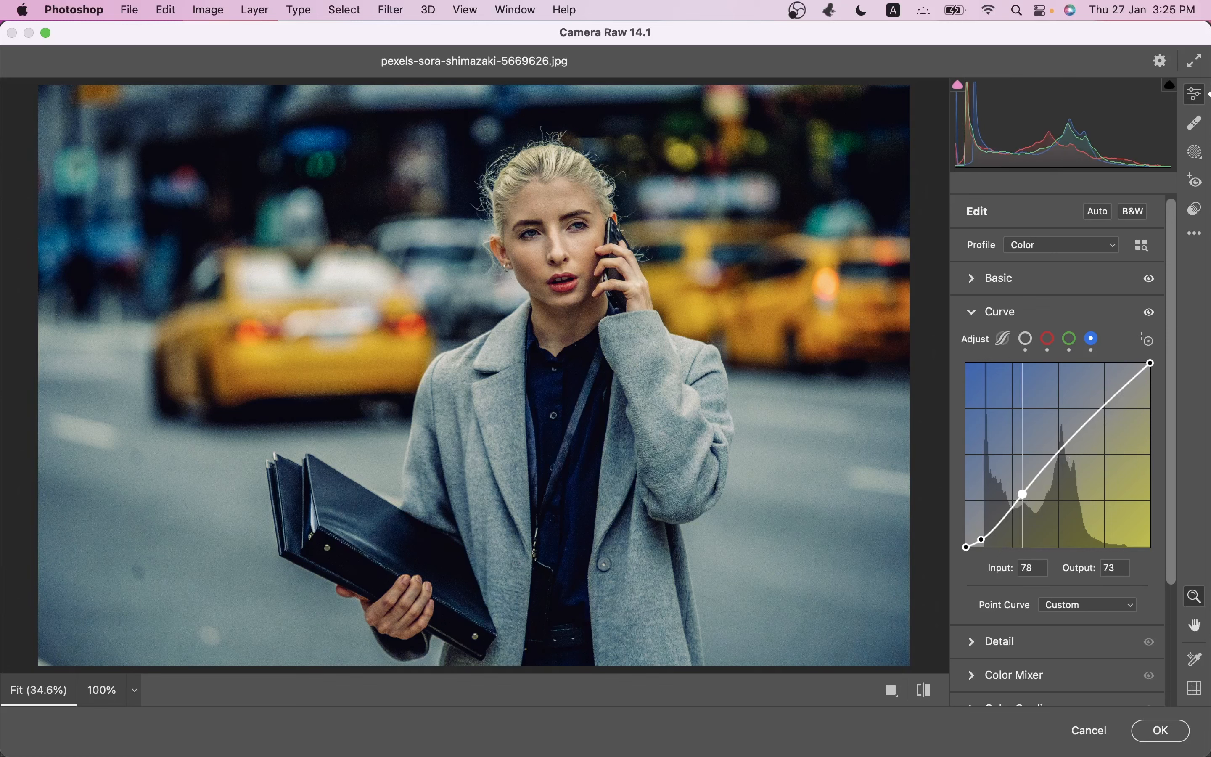
pyautogui.moveTo(1023, 494); pyautogui.dragTo(1022, 497)
pyautogui.press('Down')
pyautogui.press('Down')
pyautogui.press('Down')
pyautogui.press('Down')
pyautogui.press('Right')
pyautogui.press('Up')
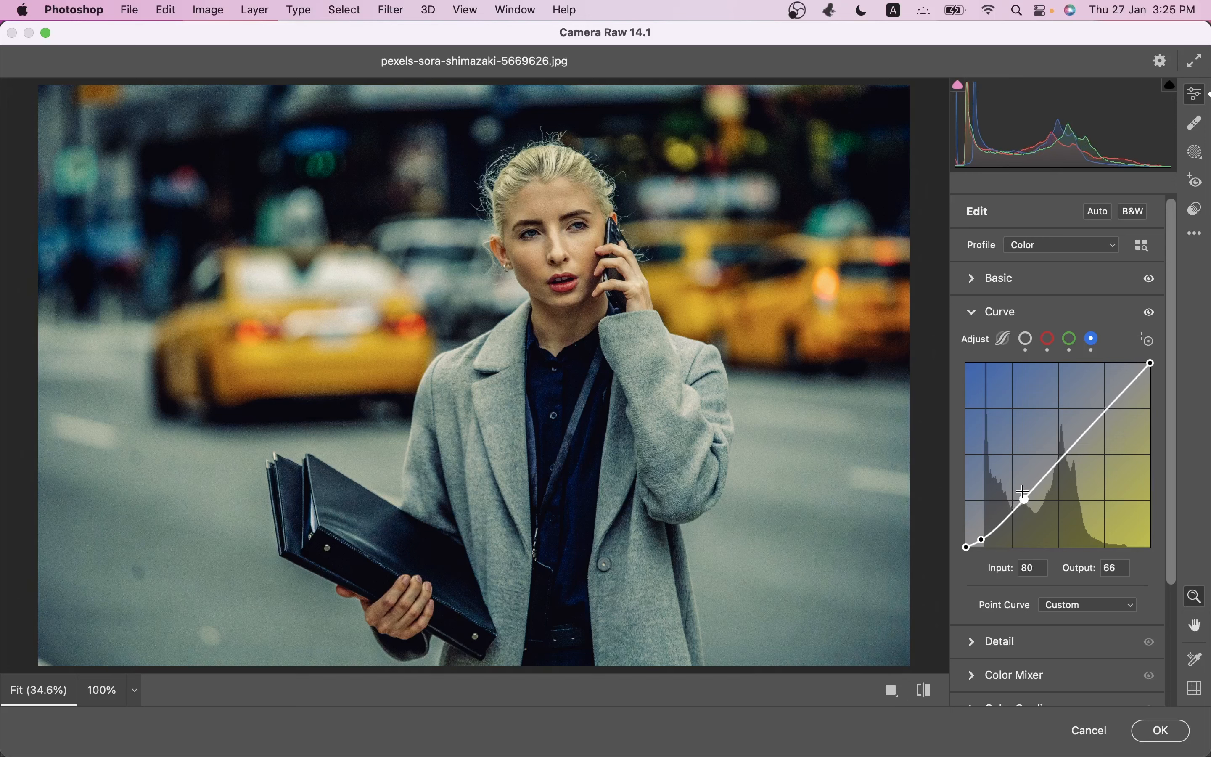
# Add blue channel curve points at input 118, output 115 and input 183, output 193.
pyautogui.moveTo(1064, 453)
pyautogui.mouseDown()
pyautogui.moveTo(1065, 441)
pyautogui.moveTo(1051, 462)
pyautogui.mouseUp()
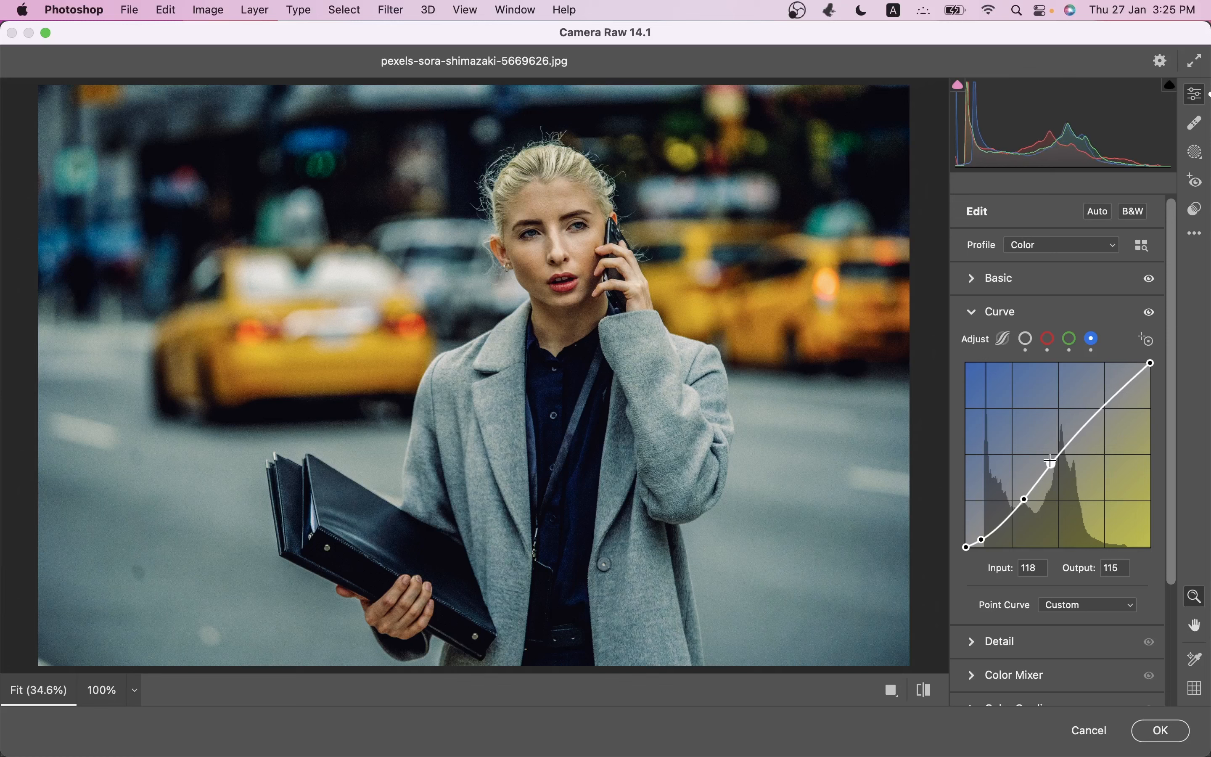
pyautogui.moveTo(1092, 415); pyautogui.dragTo(1097, 407)
pyautogui.click(1072, 340)
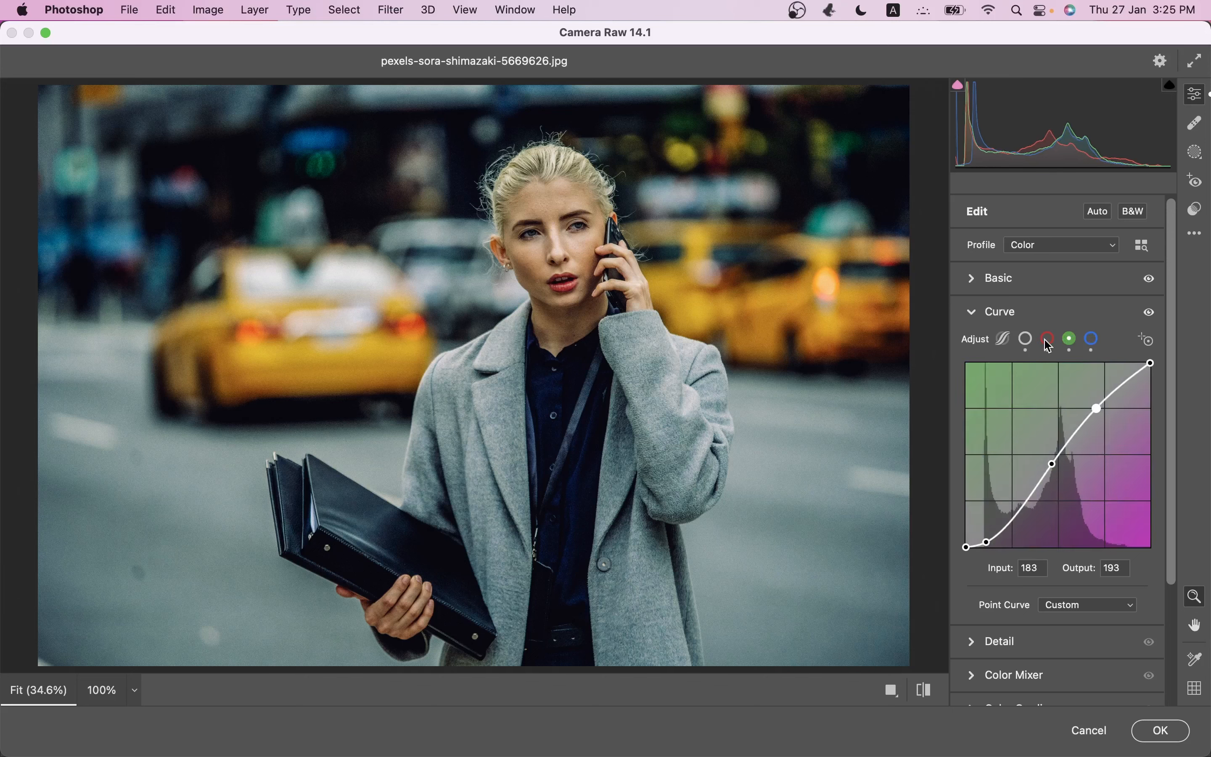
pyautogui.click(1050, 340)
pyautogui.click(1031, 341)
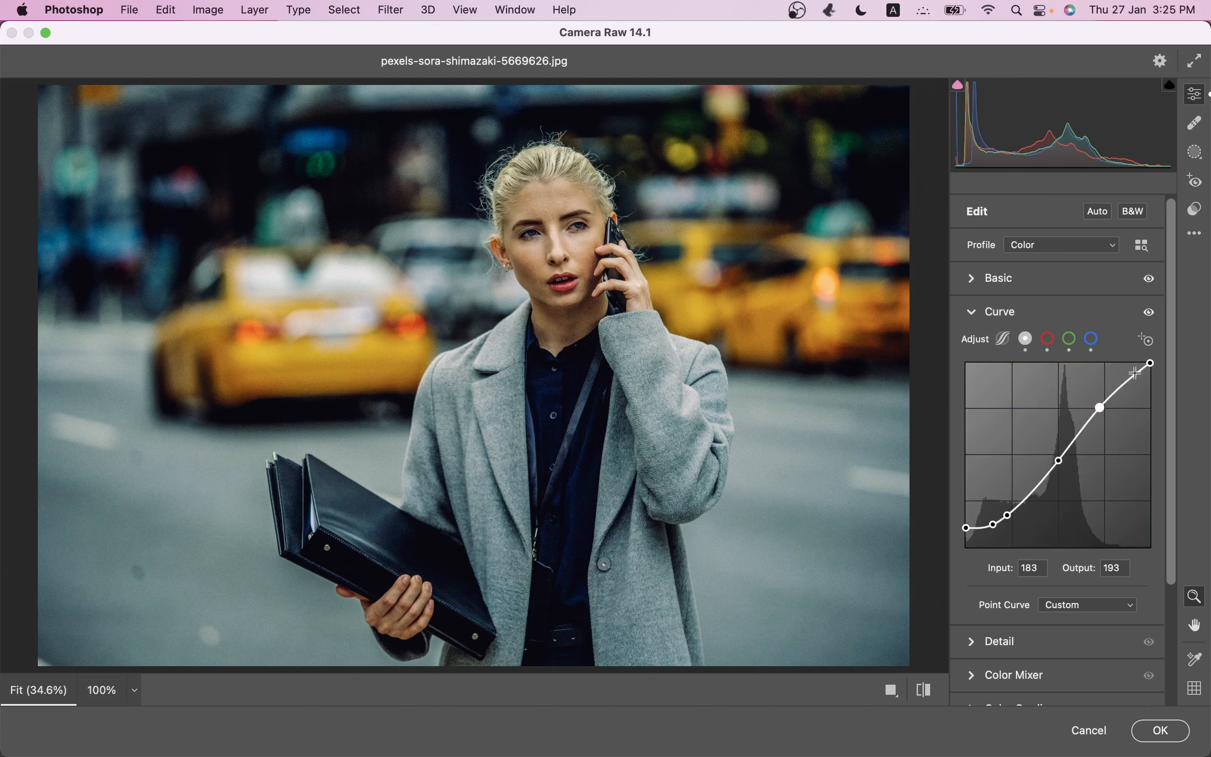
pyautogui.click(1001, 311)
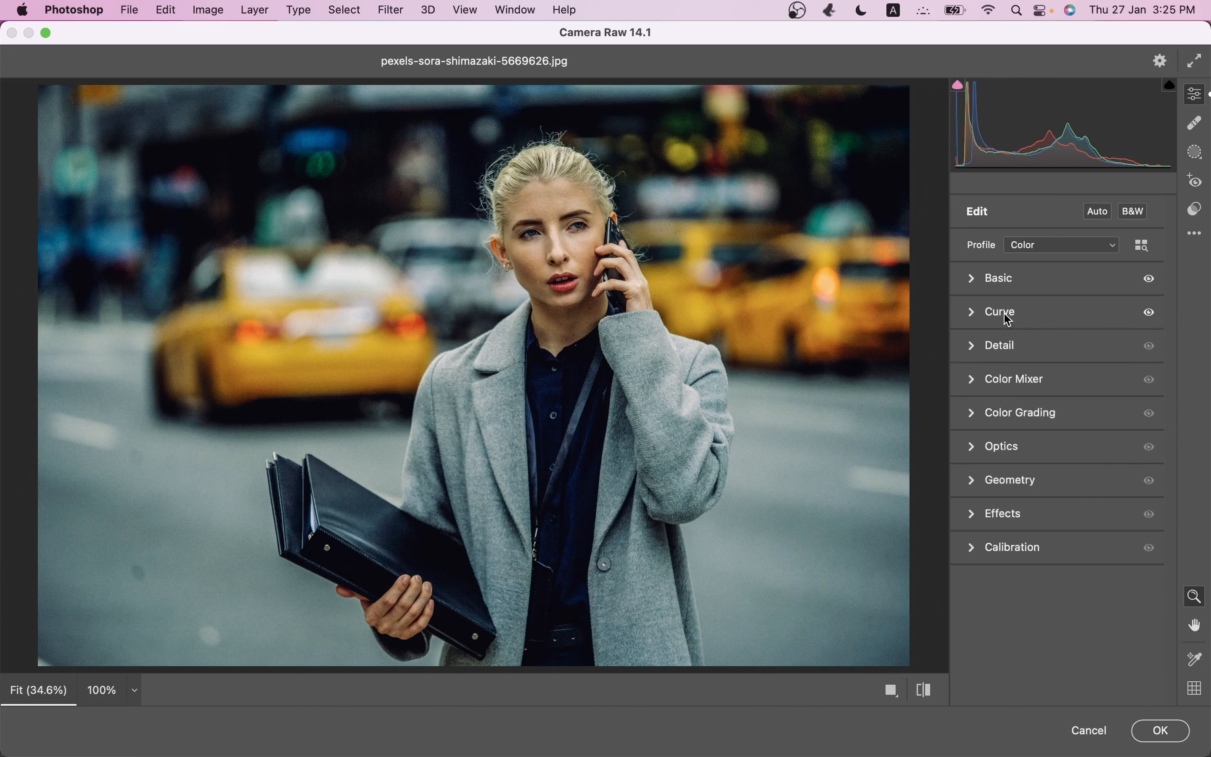
# Set Color Noise Reduction to 24 in the Detail settings.
pyautogui.click(1006, 345)
pyautogui.click(1014, 536)
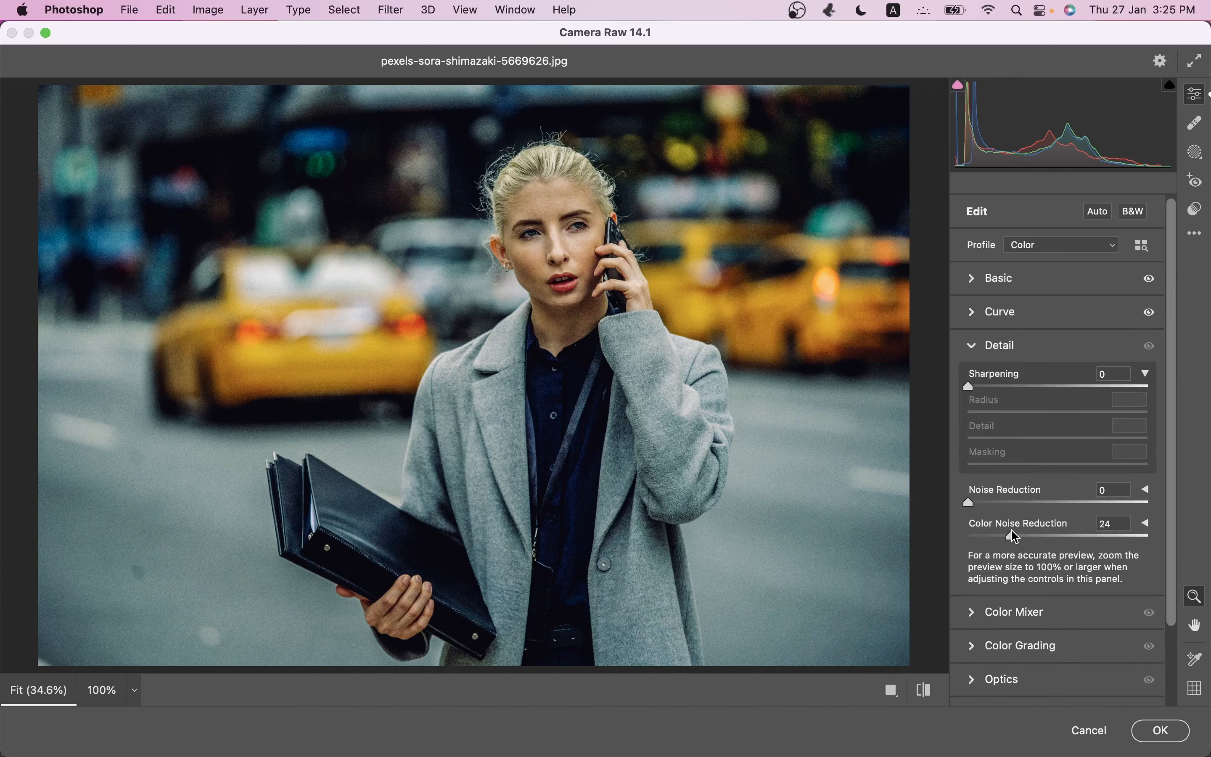
pyautogui.click(996, 349)
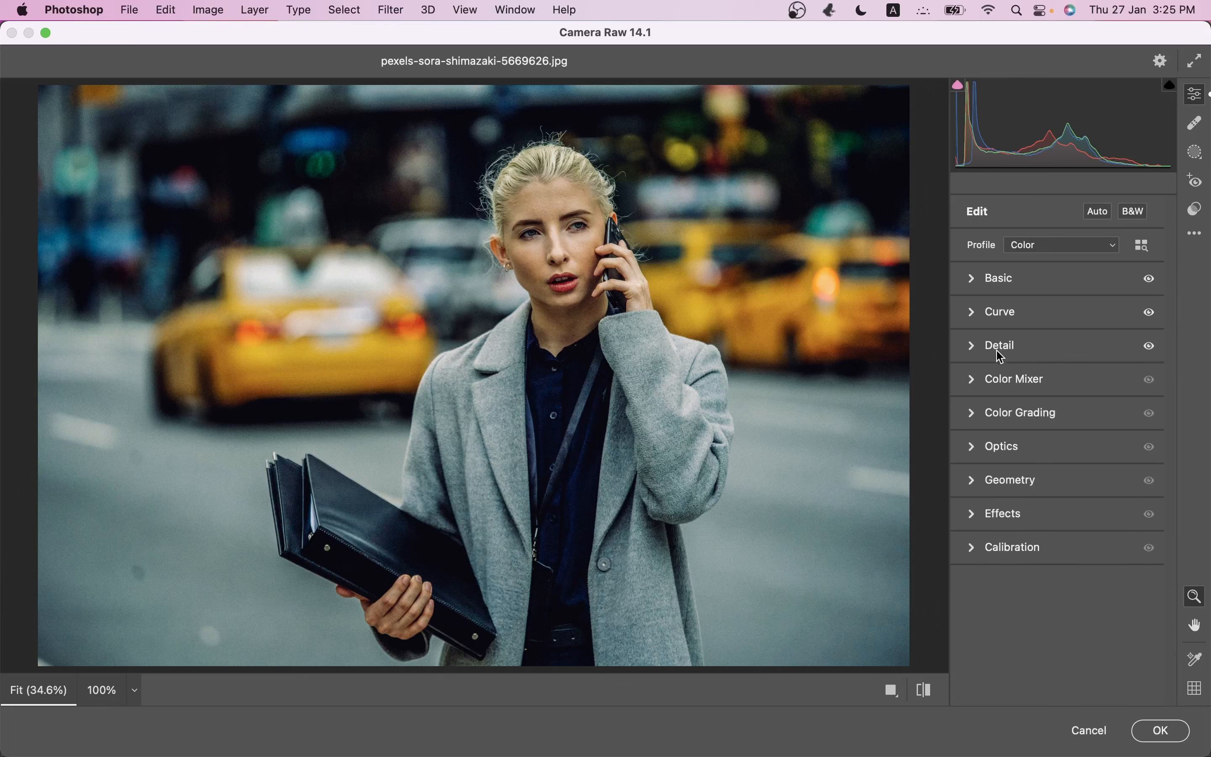
# Set the Color Mixer hues to Reds +28, Oranges +5, Yellows -80 and Greens -100.
pyautogui.click(996, 384)
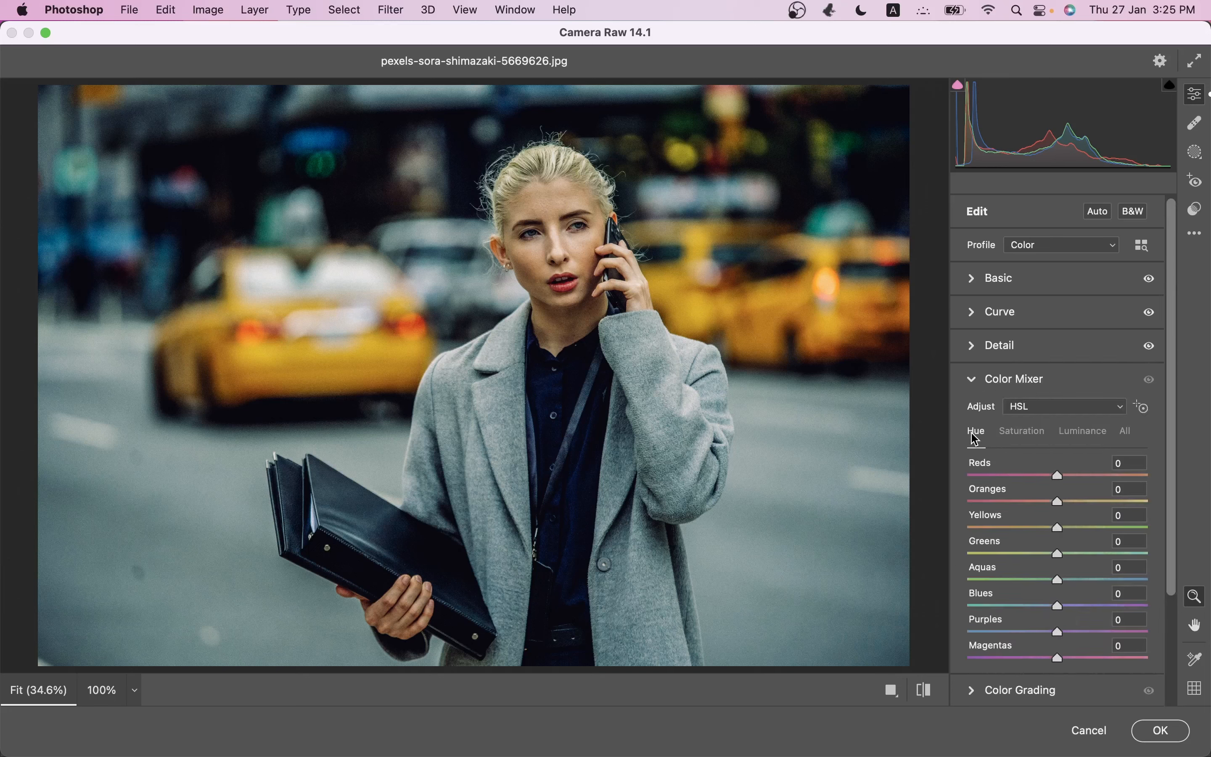
pyautogui.moveTo(1071, 476); pyautogui.dragTo(1080, 476)
pyautogui.moveTo(1060, 502); pyautogui.dragTo(929, 559)
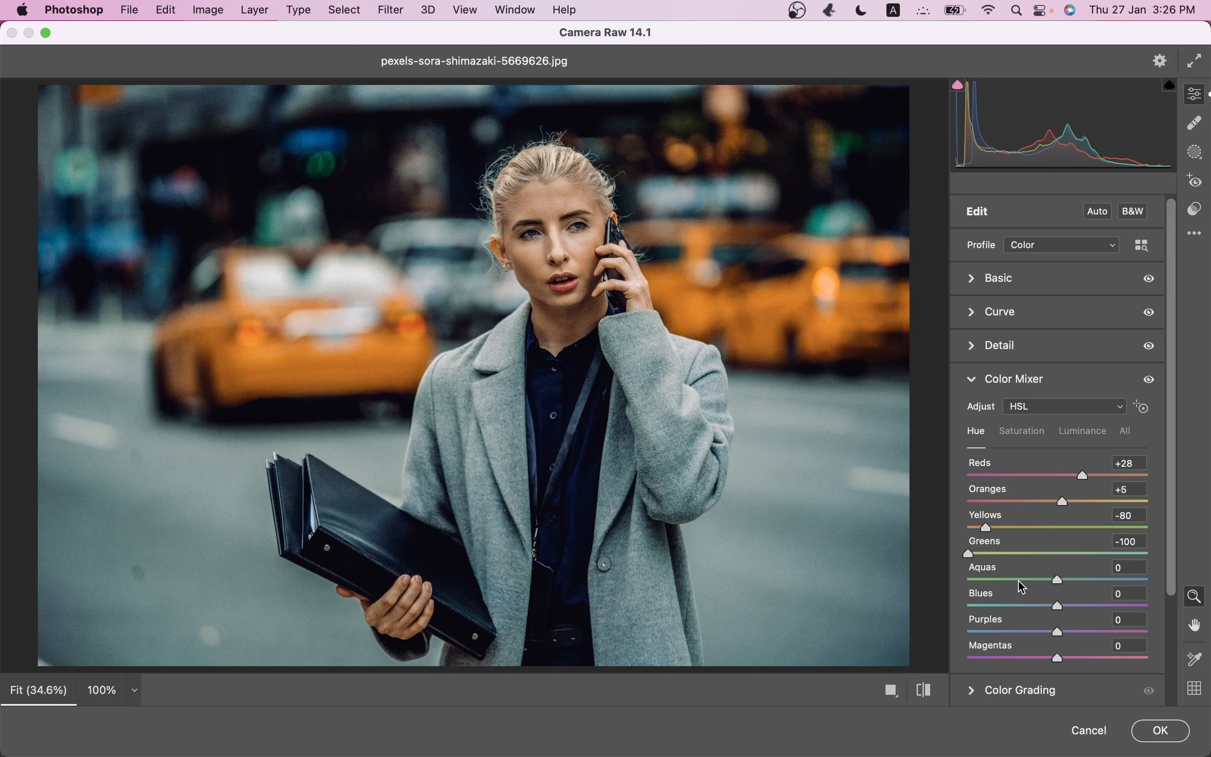
# Set the Color Mixer hues to Aquas +10, Blues +1 and Purples -24, and raise the Magentas hue strongly.
pyautogui.moveTo(1059, 581); pyautogui.dragTo(1041, 633)
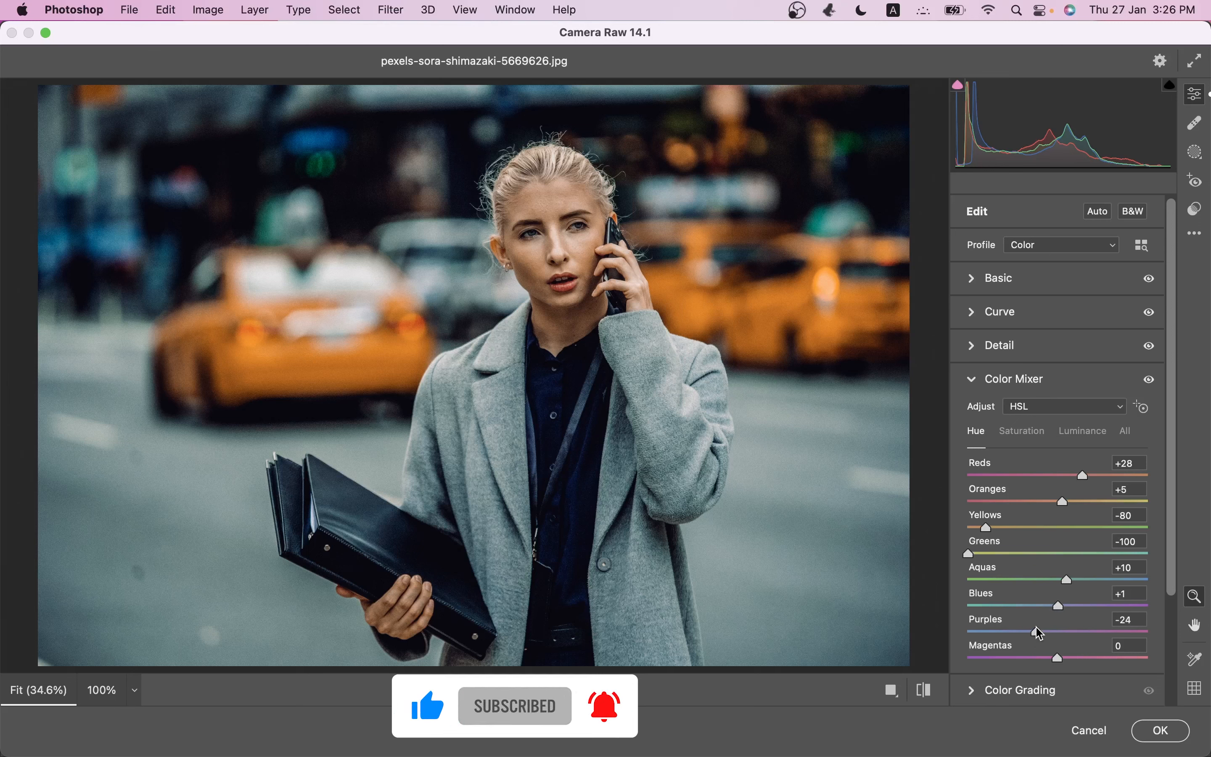
pyautogui.click(1096, 658)
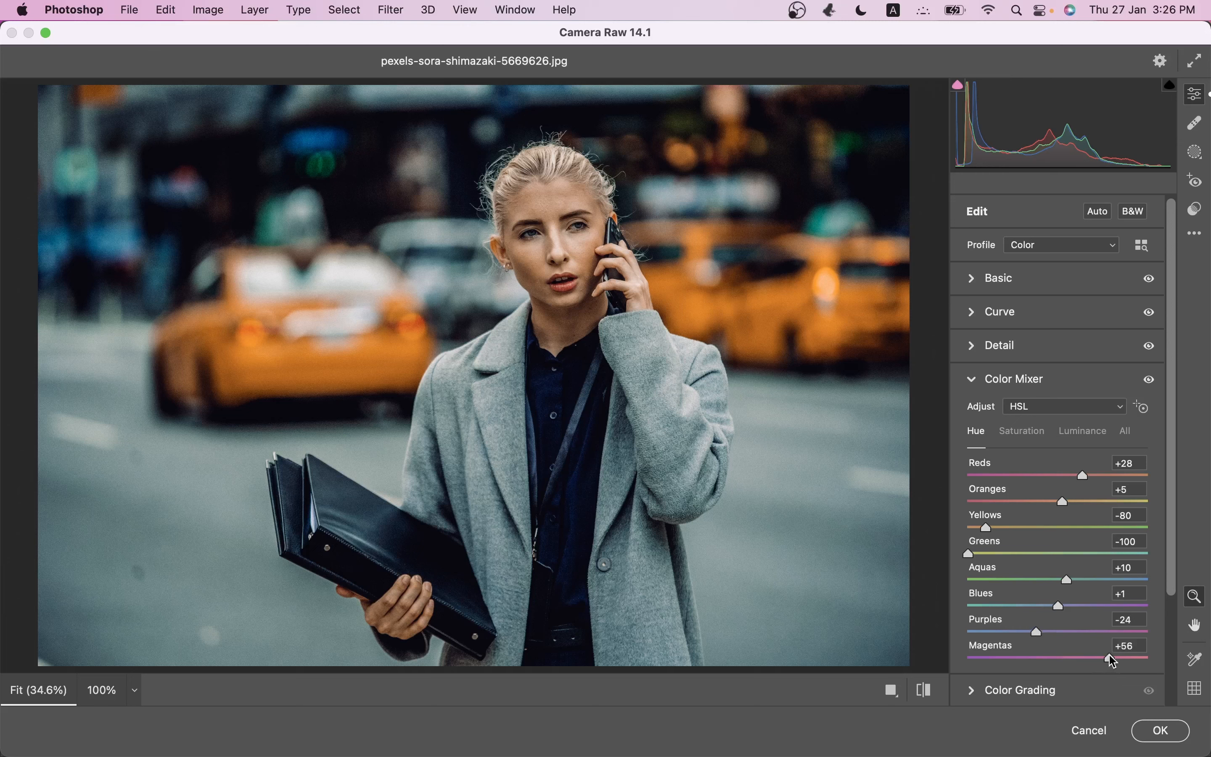
pyautogui.moveTo(1126, 654); pyautogui.dragTo(1130, 653)
# Set the Color Mixer saturation to Reds -33 and Oranges -58.
pyautogui.click(1027, 434)
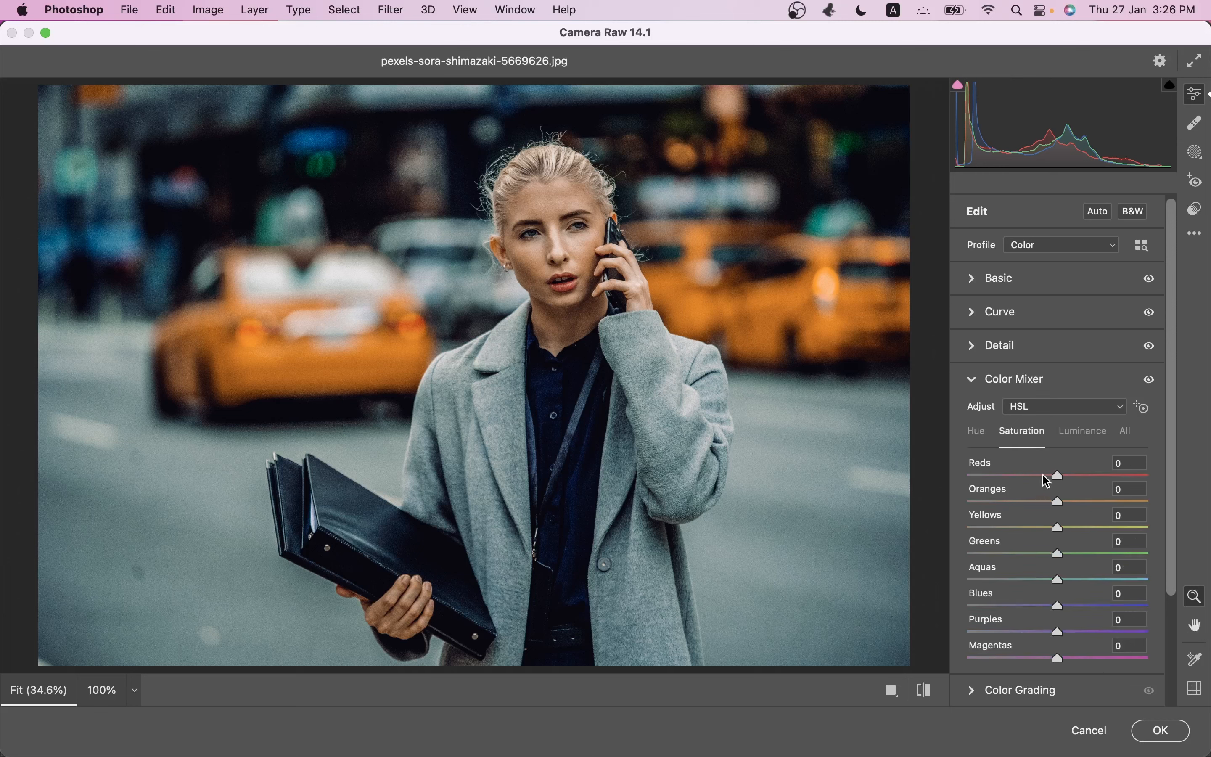
pyautogui.click(1043, 475)
pyautogui.moveTo(1042, 474); pyautogui.dragTo(1027, 473)
pyautogui.moveTo(1036, 502); pyautogui.dragTo(1008, 502)
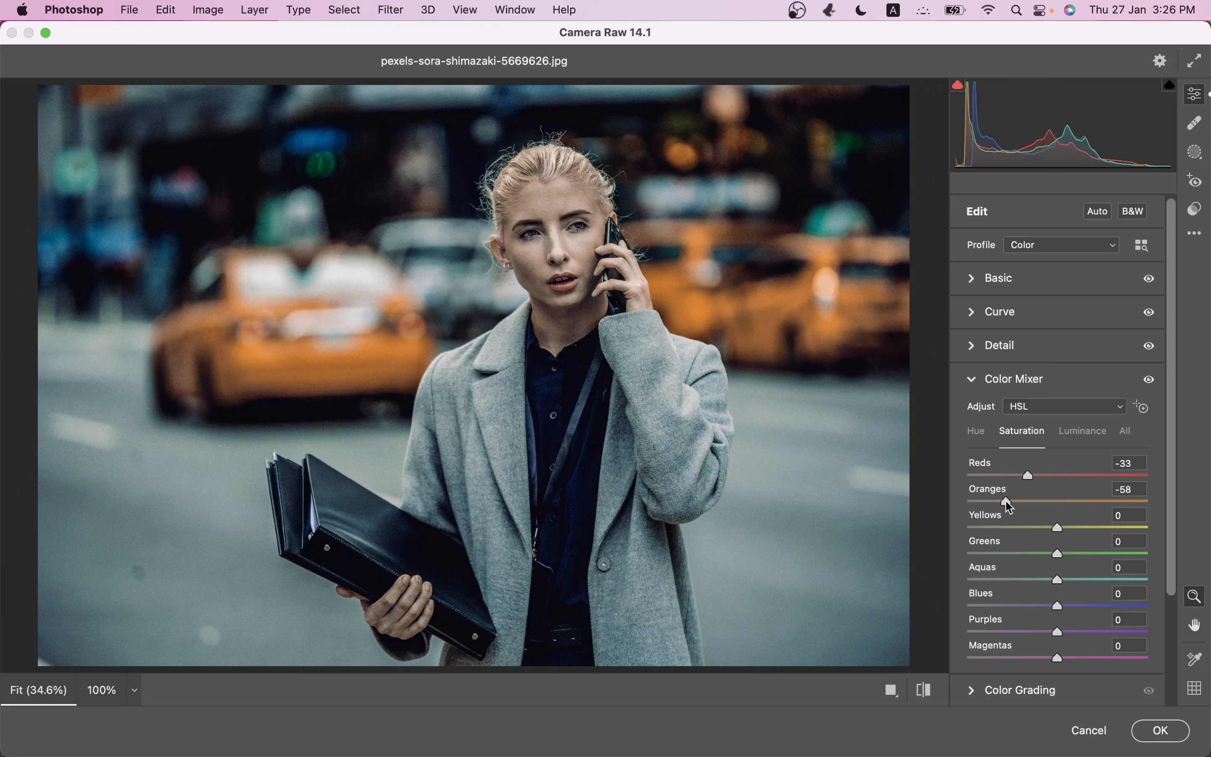
# Set the Color Mixer saturation to Yellows +29, Greens -100, Aquas -100, Blues -65, Purples -8 and Magentas +3.
pyautogui.click(1082, 528)
pyautogui.moveTo(1043, 554); pyautogui.dragTo(922, 578)
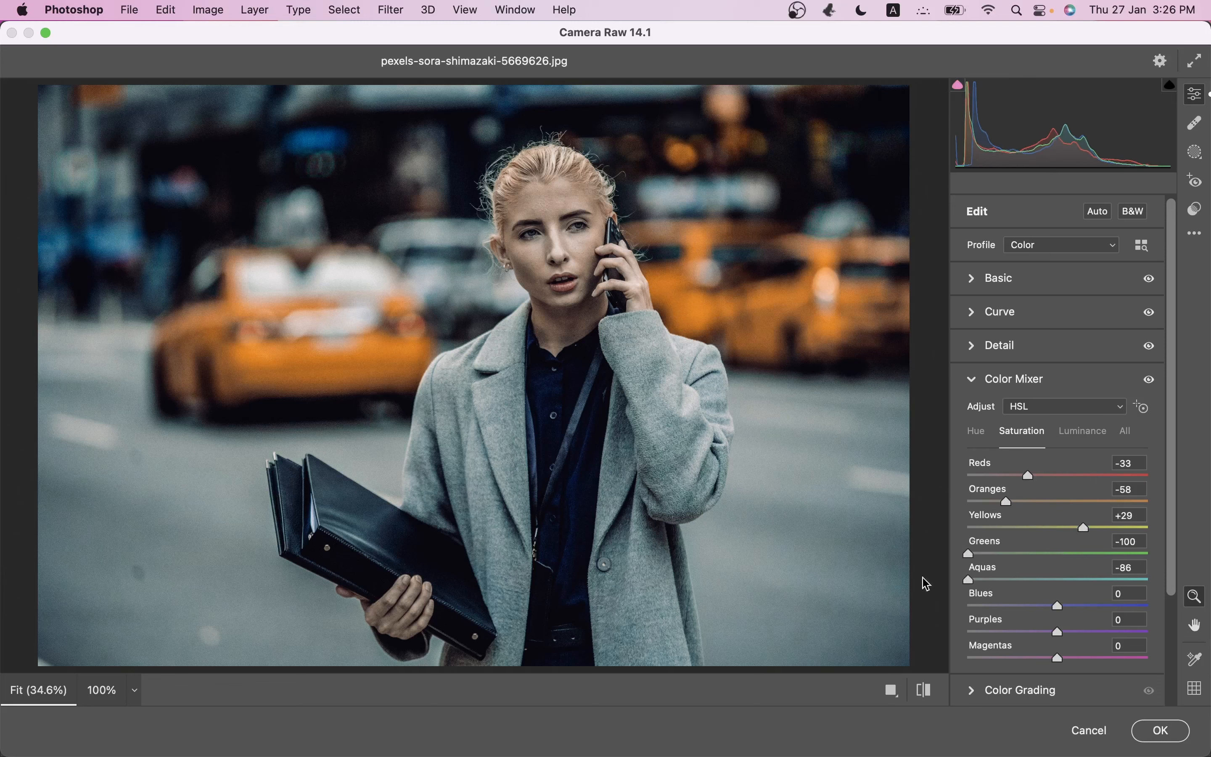
pyautogui.click(1024, 604)
pyautogui.moveTo(1003, 602); pyautogui.dragTo(1062, 660)
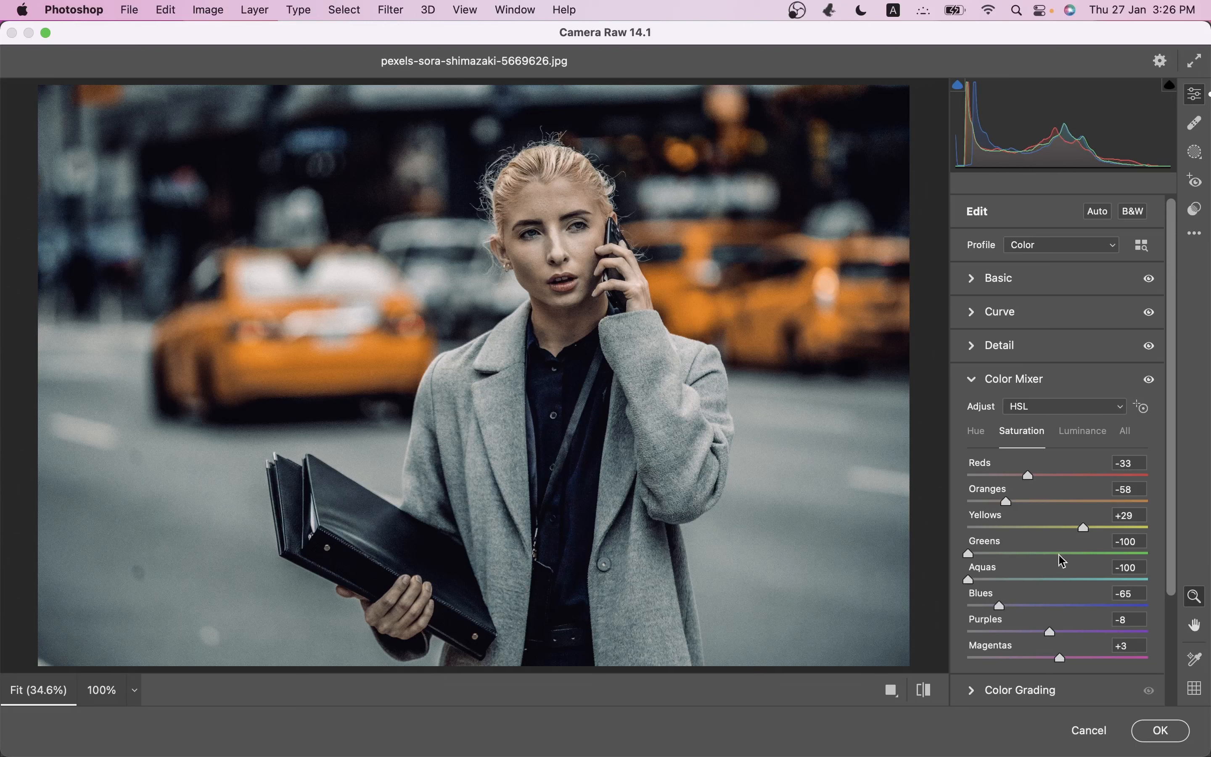
# Set the Color Mixer luminance to Reds +12, Oranges +15, Yellows -9, Greens +44, Aquas -6, Blues +30 and Purples +18, and raise Magentas.
pyautogui.click(1080, 432)
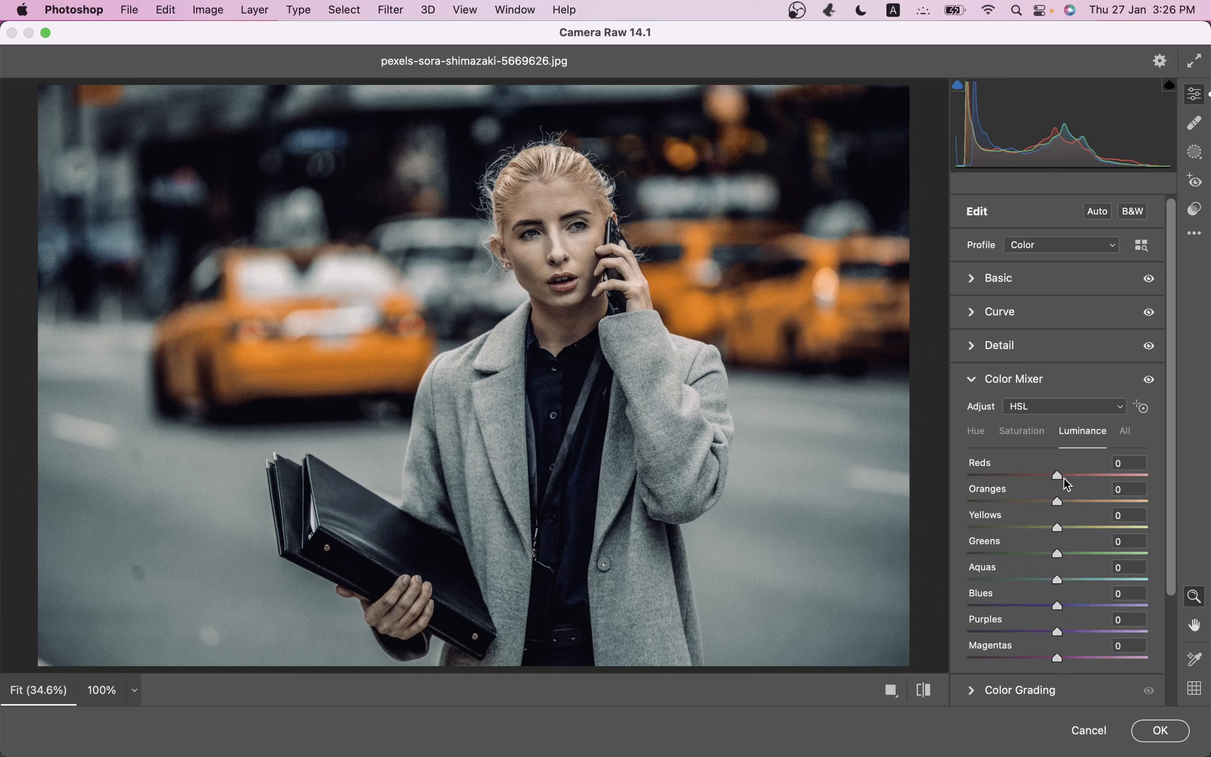
pyautogui.moveTo(1070, 477); pyautogui.dragTo(1053, 526)
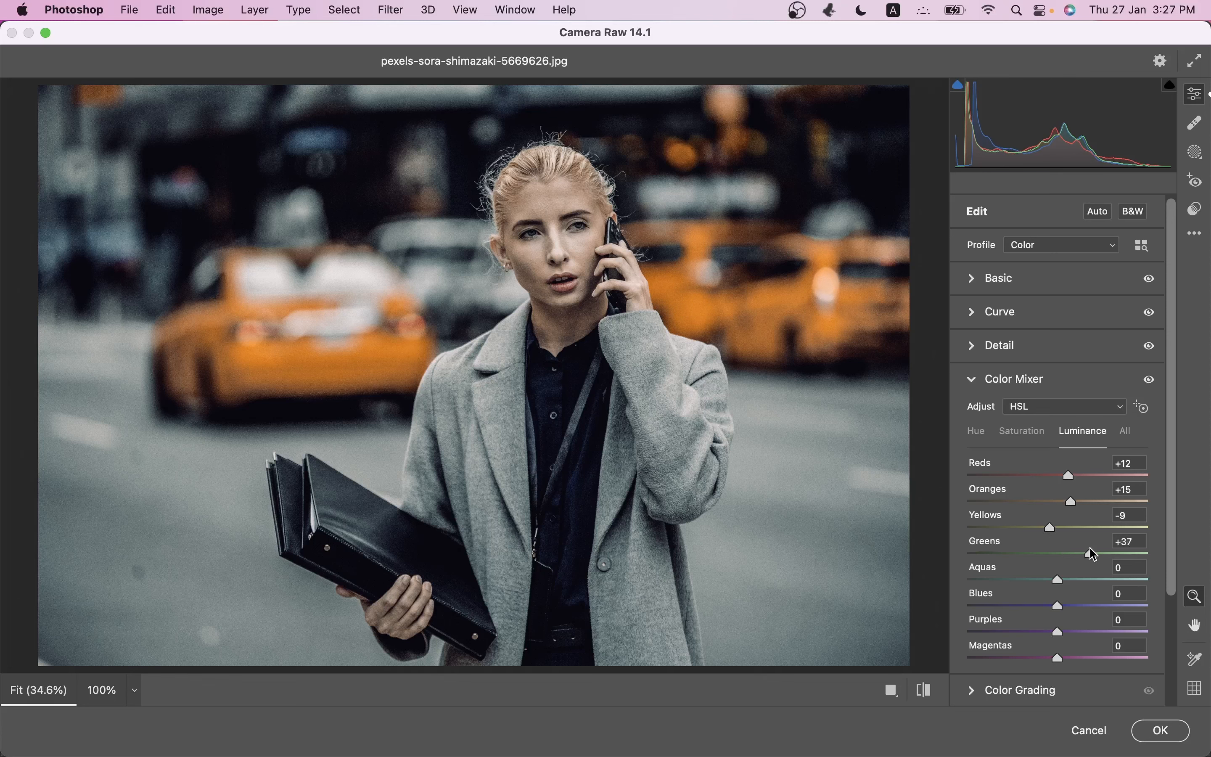
pyautogui.moveTo(1098, 554); pyautogui.dragTo(1051, 580)
pyautogui.moveTo(1070, 612); pyautogui.dragTo(1100, 606)
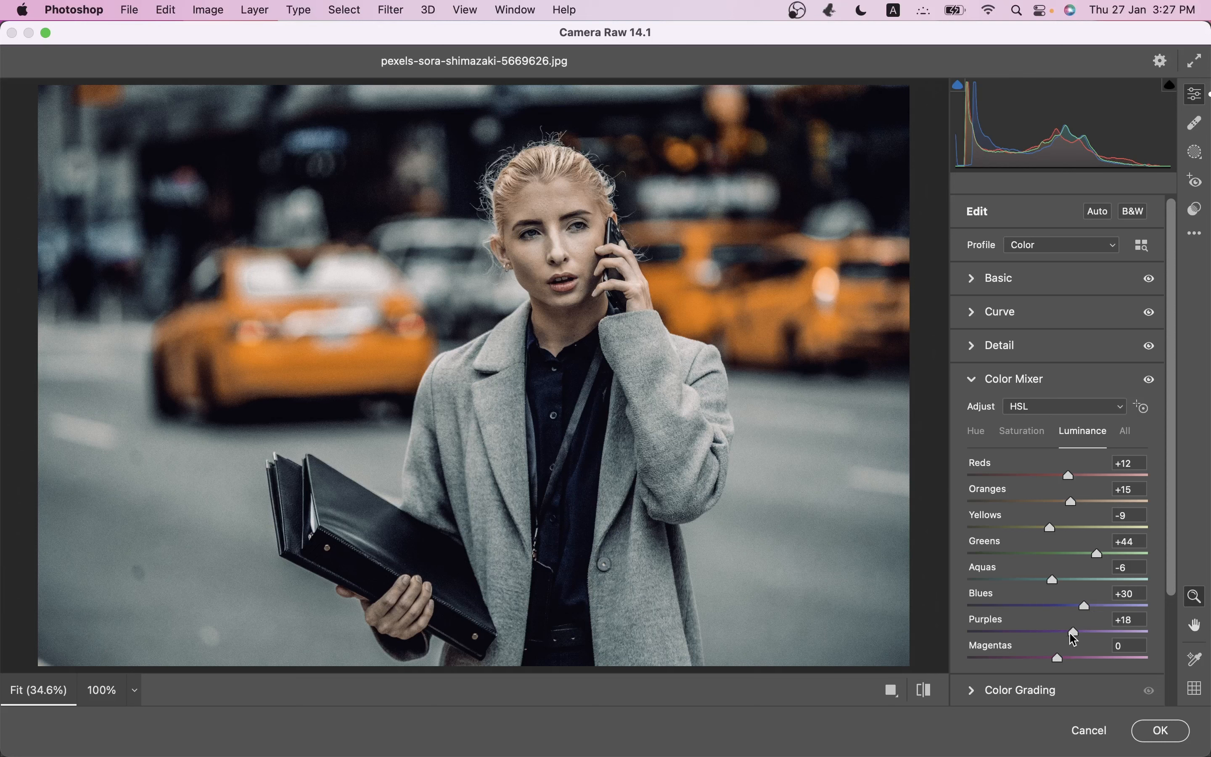
pyautogui.moveTo(1077, 652); pyautogui.dragTo(1106, 656)
# Set the Color Grading highlights hue to 215.
pyautogui.scroll(-1, 1177, 311)
pyautogui.scroll(-5, 1177, 311)
pyautogui.click(1035, 563)
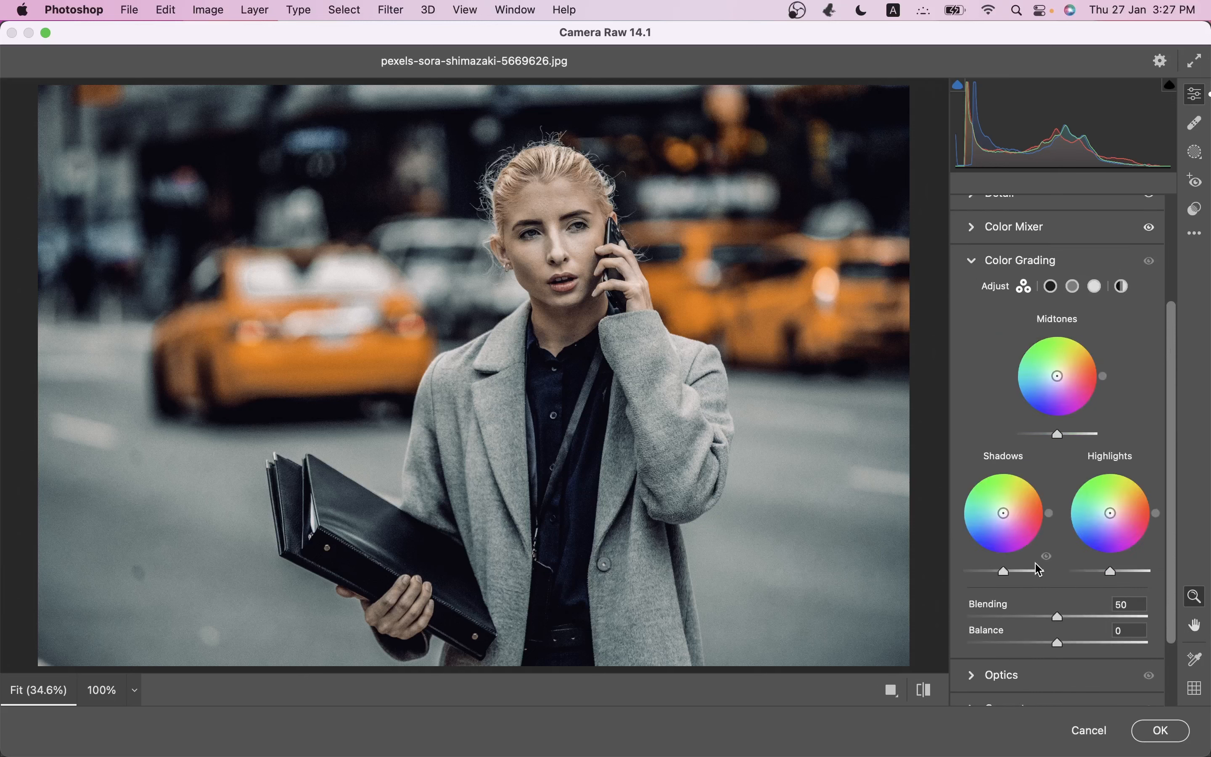
pyautogui.click(1096, 286)
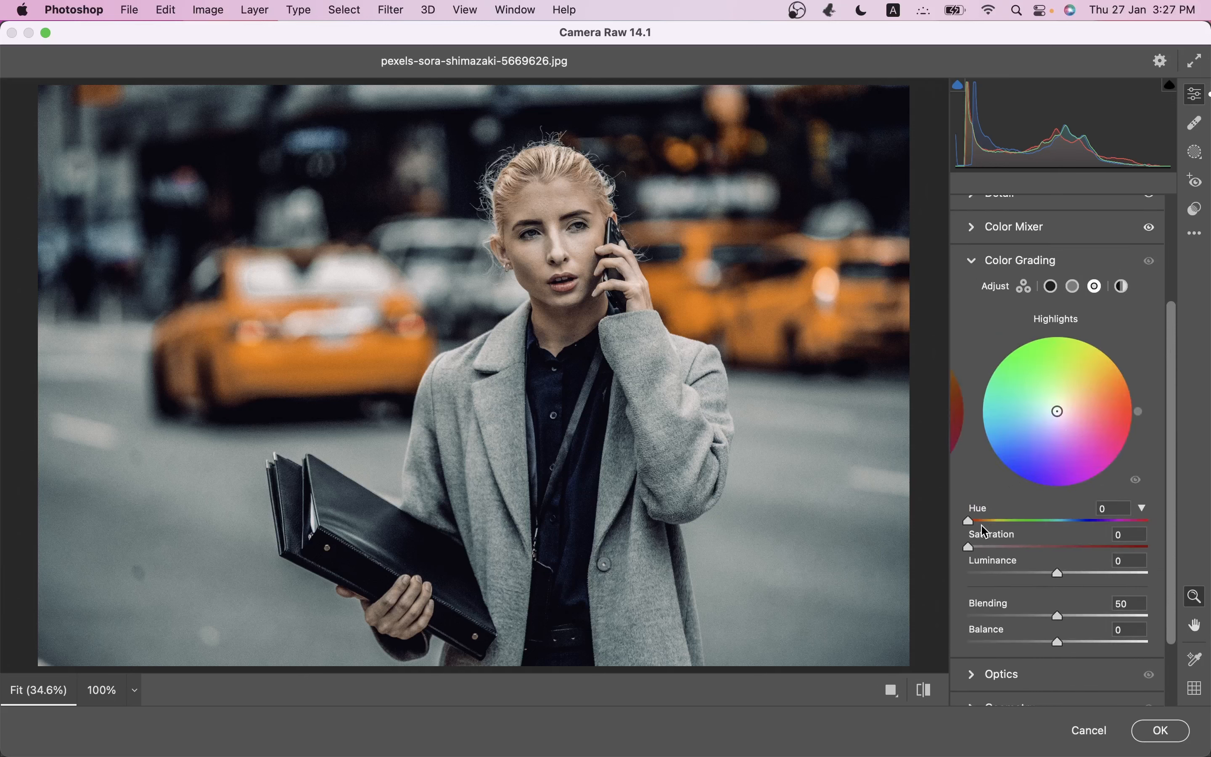
pyautogui.moveTo(989, 524); pyautogui.dragTo(1078, 528)
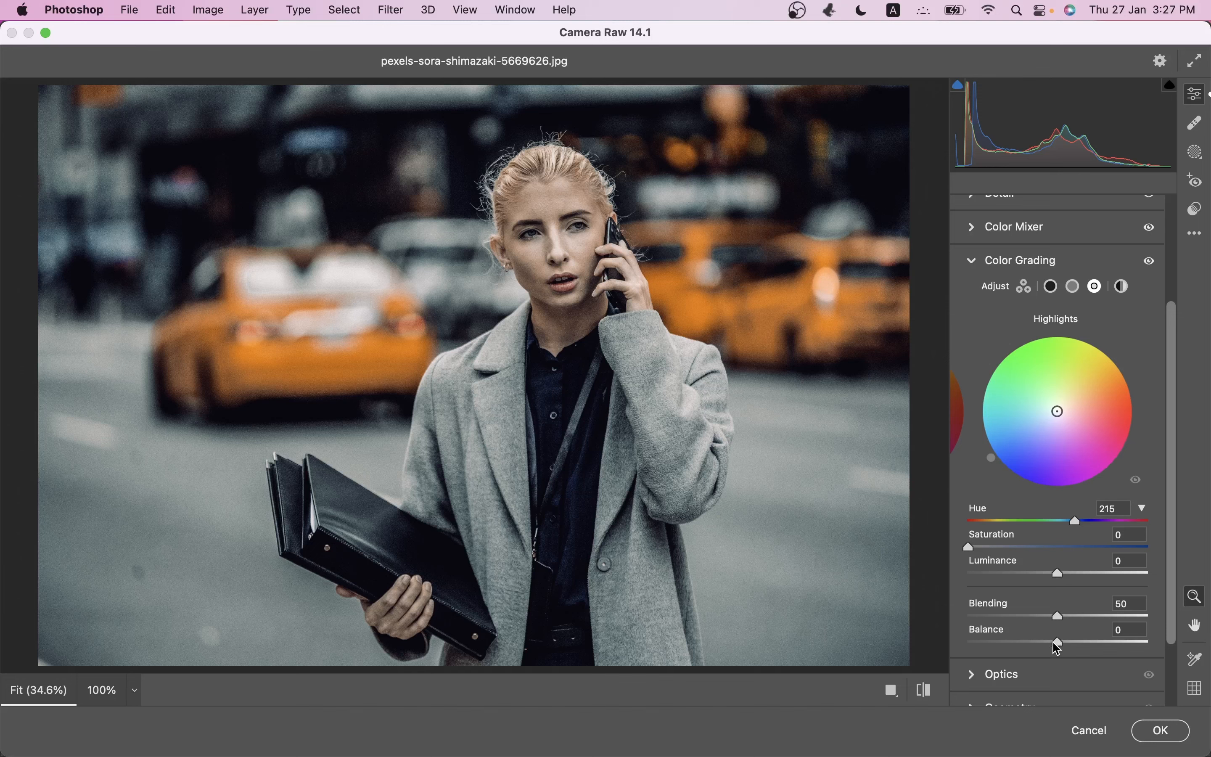
pyautogui.click(996, 260)
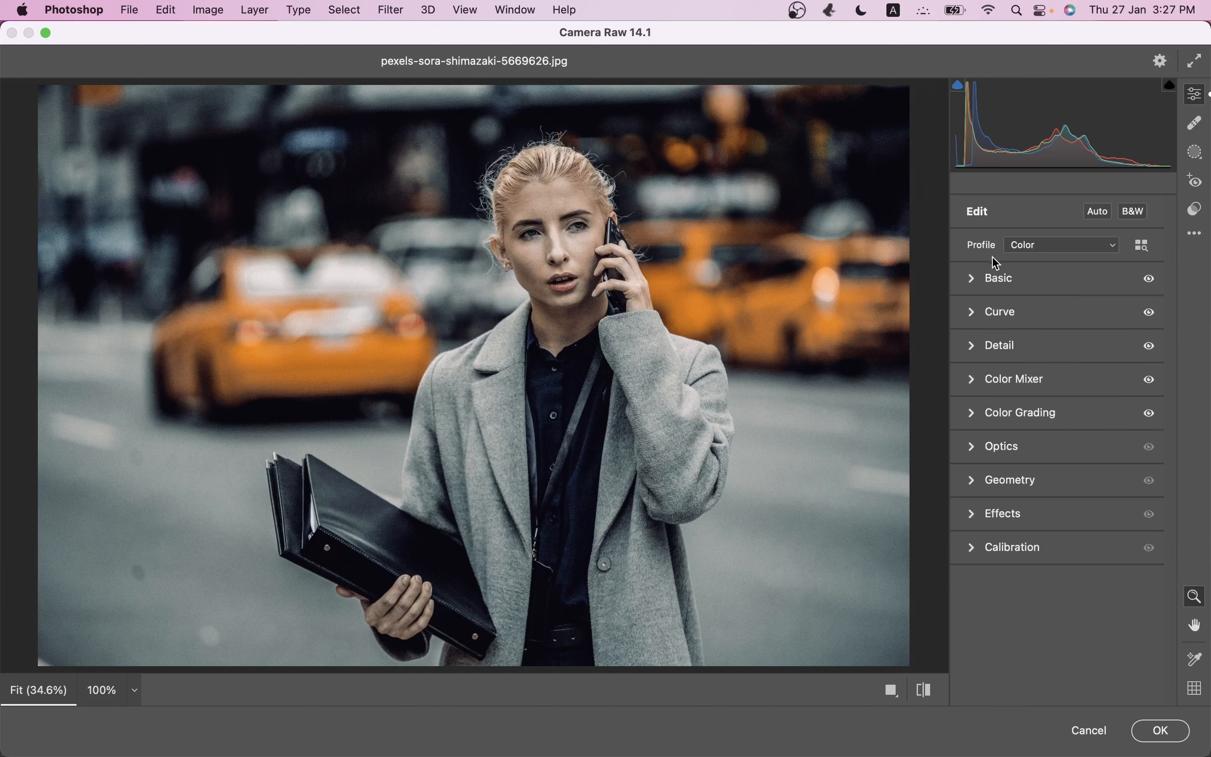
# Calibrate the Red Primary to hue -3, saturation +5, the Green Primary to hue +100, and the Blue Primary to hue -37, saturation -11.
pyautogui.click(1014, 547)
pyautogui.moveTo(1056, 505); pyautogui.dragTo(1064, 533)
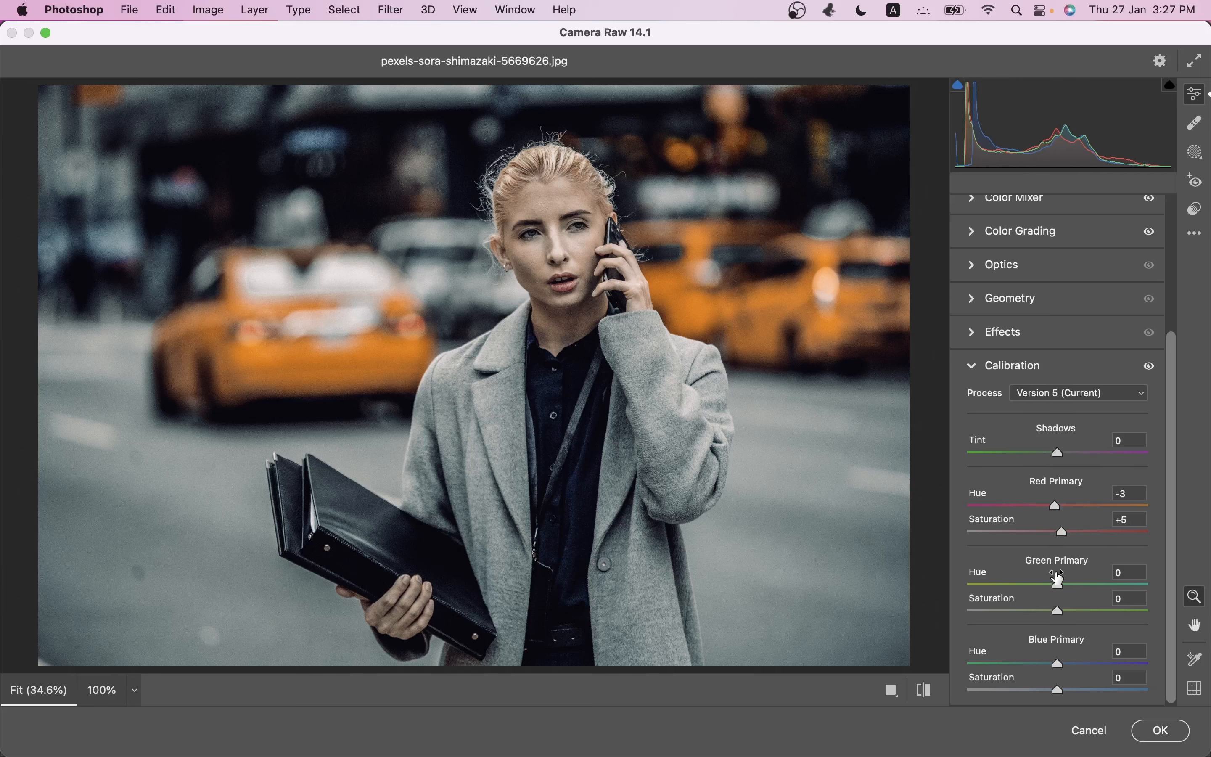
pyautogui.moveTo(1060, 586); pyautogui.dragTo(1169, 581)
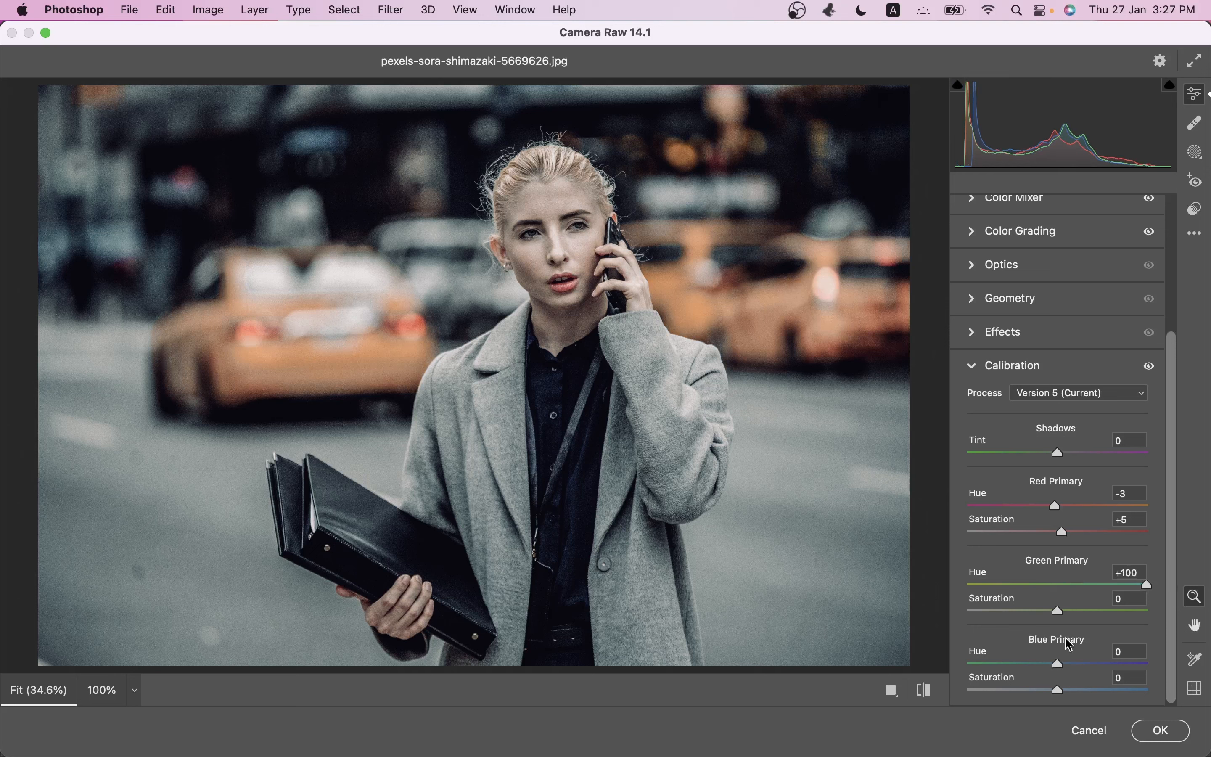
pyautogui.moveTo(1059, 665); pyautogui.dragTo(1027, 668)
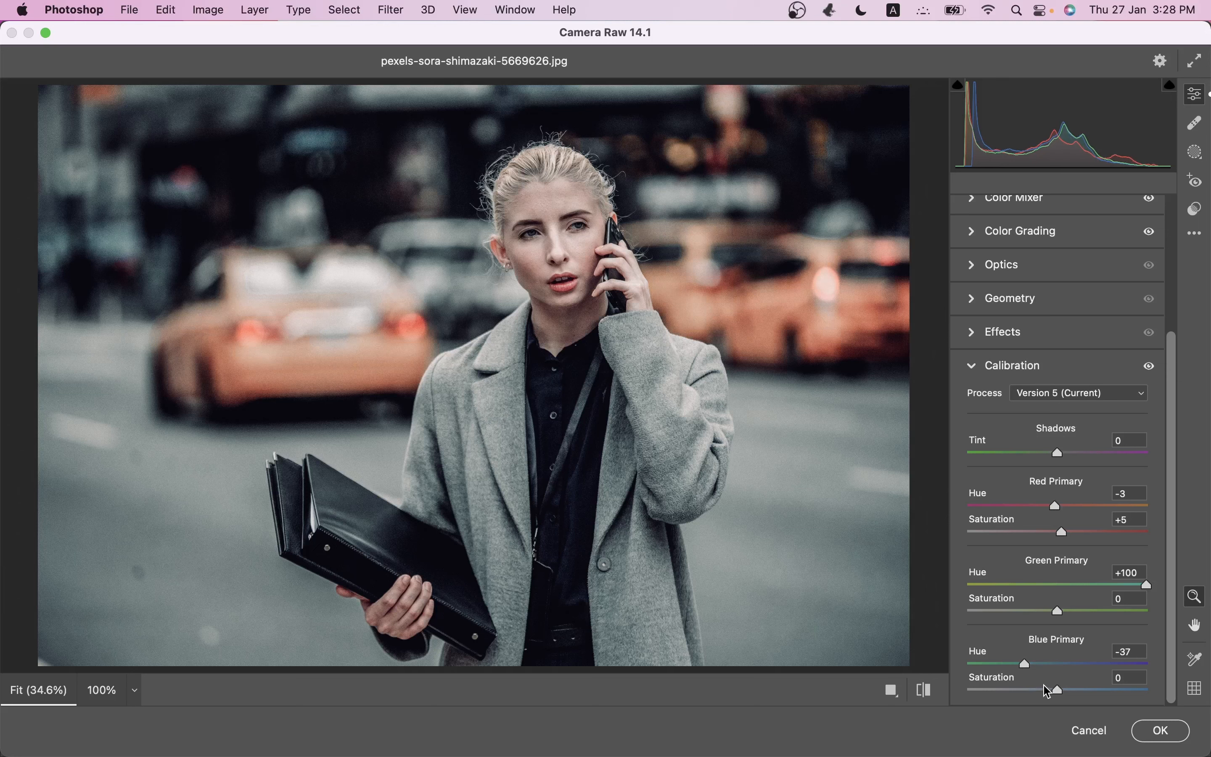
pyautogui.moveTo(1045, 688); pyautogui.dragTo(1049, 691)
# Compare the graded portrait with the original, side by side up close on the face and in full view.
pyautogui.click(924, 690)
pyautogui.moveTo(870, 451); pyautogui.dragTo(873, 449)
pyautogui.scroll(5, 789, 309)
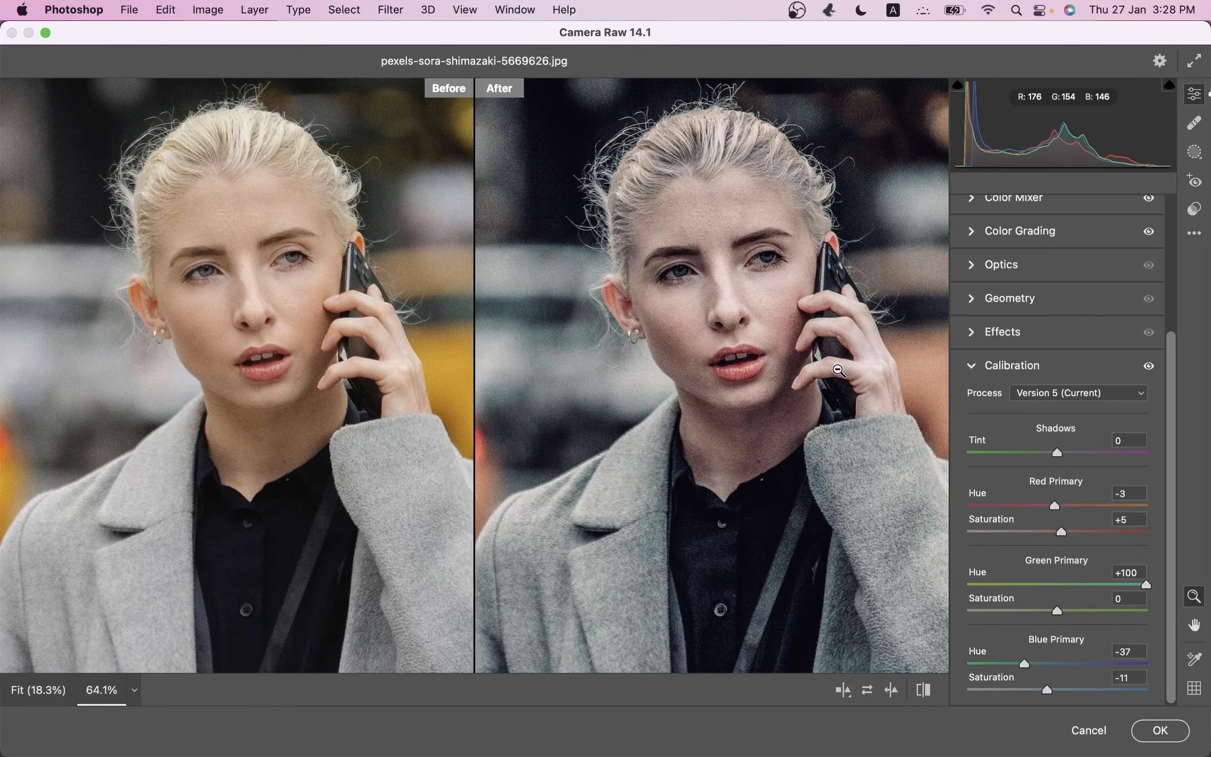
pyautogui.keyDown('alt'); pyautogui.click(839, 370); pyautogui.keyUp('alt')
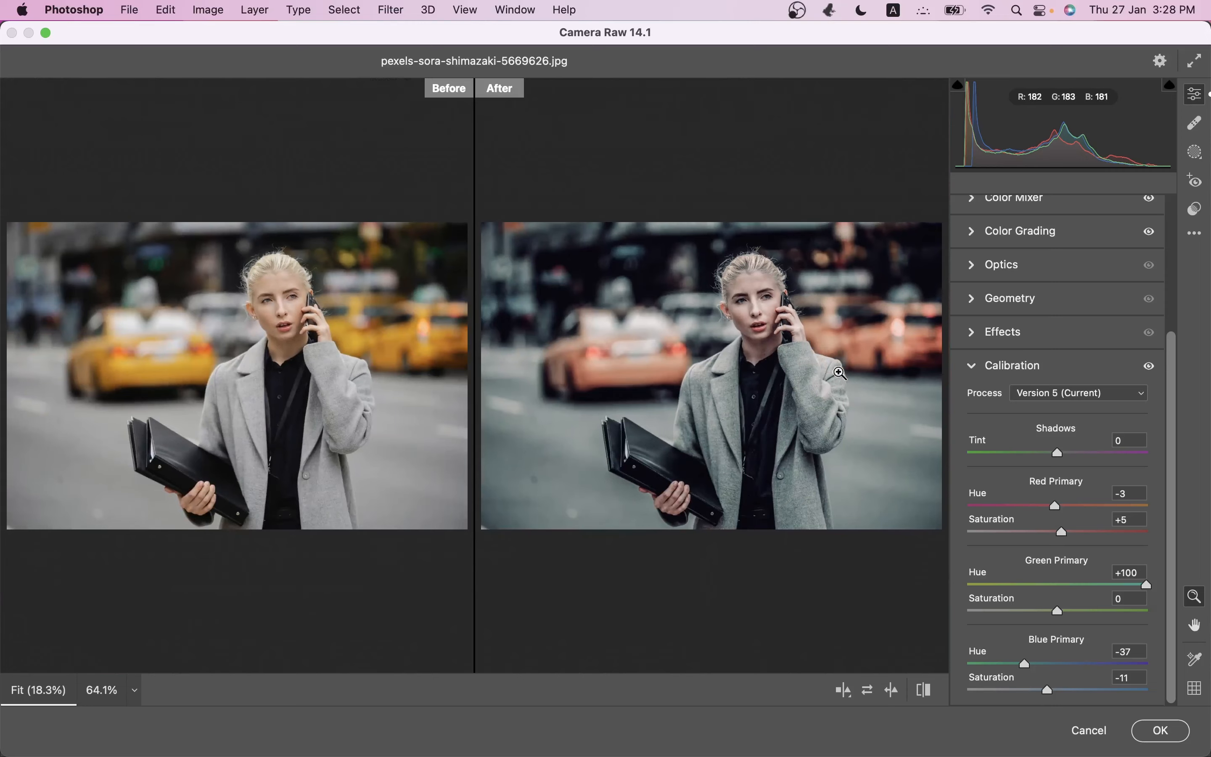
pyautogui.press('q')
pyautogui.press('q')
pyautogui.press('q')
pyautogui.press('q')
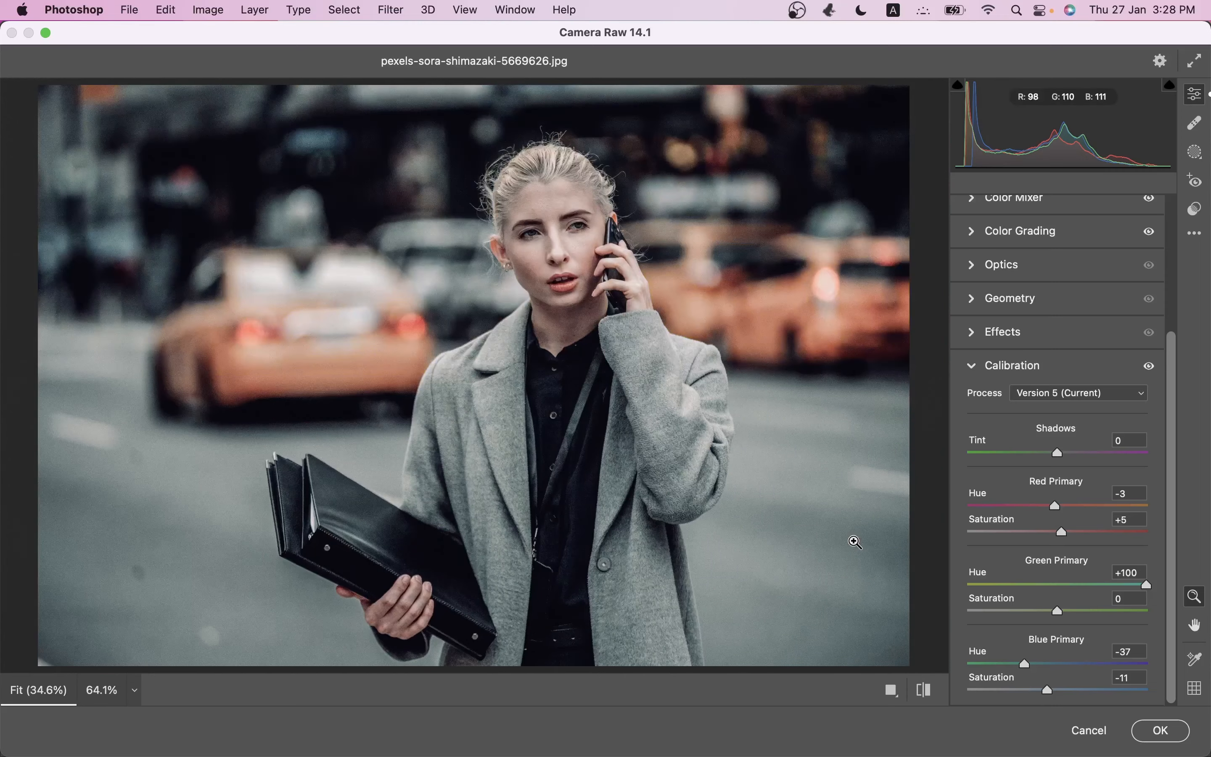
pyautogui.click(921, 694)
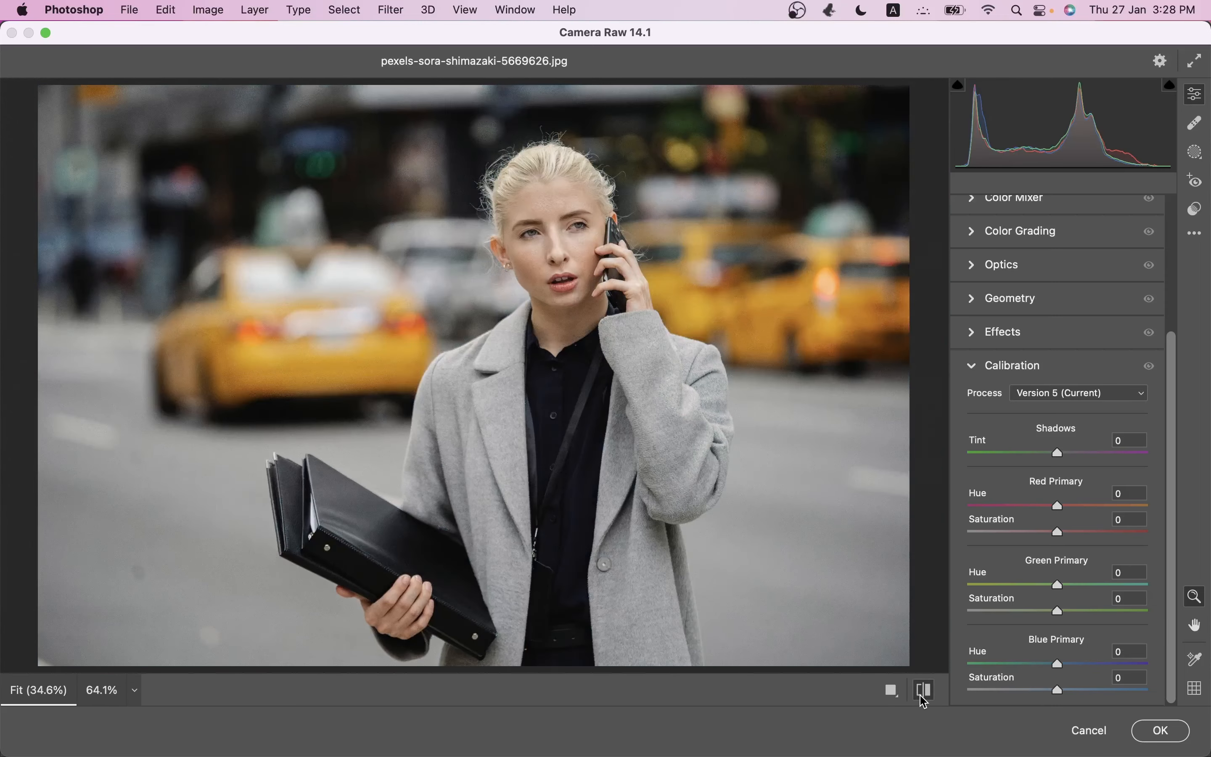
pyautogui.click(925, 691)
pyautogui.click(924, 691)
pyautogui.click(925, 691)
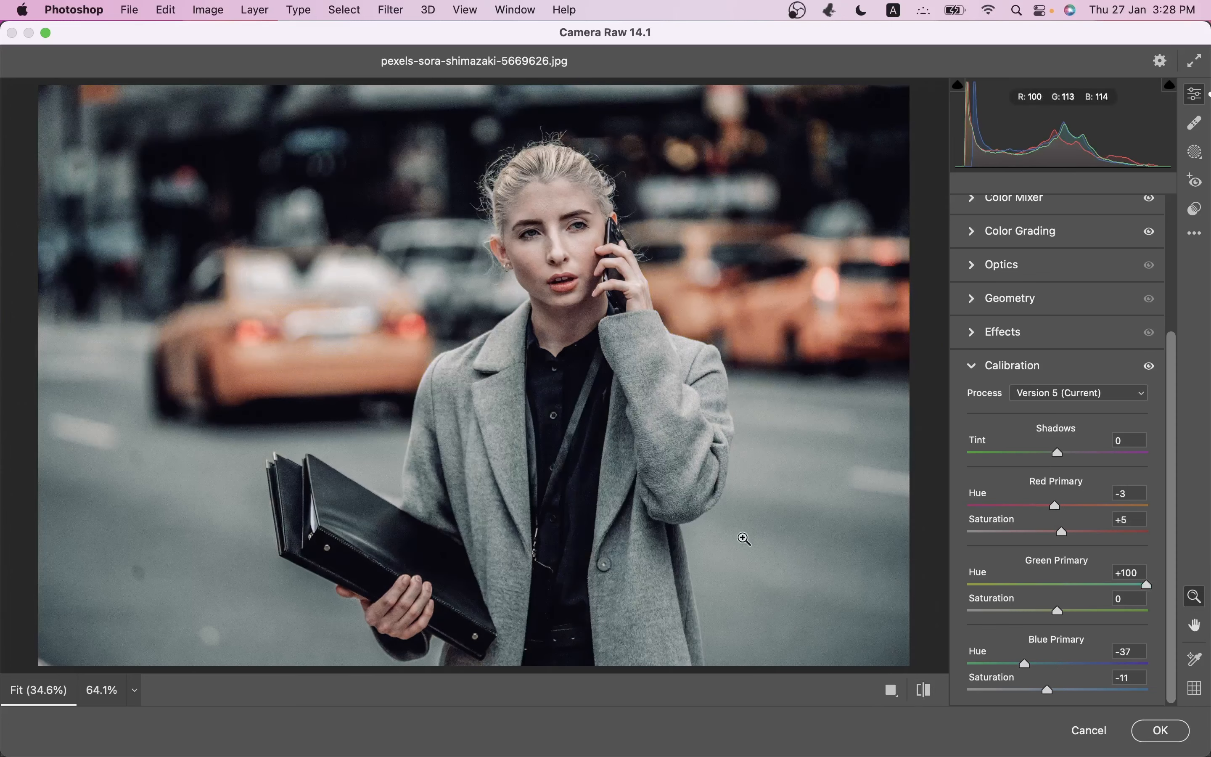
# Apply the finished Camera Raw Filter adjustments to Layer 1.
pyautogui.click(989, 371)
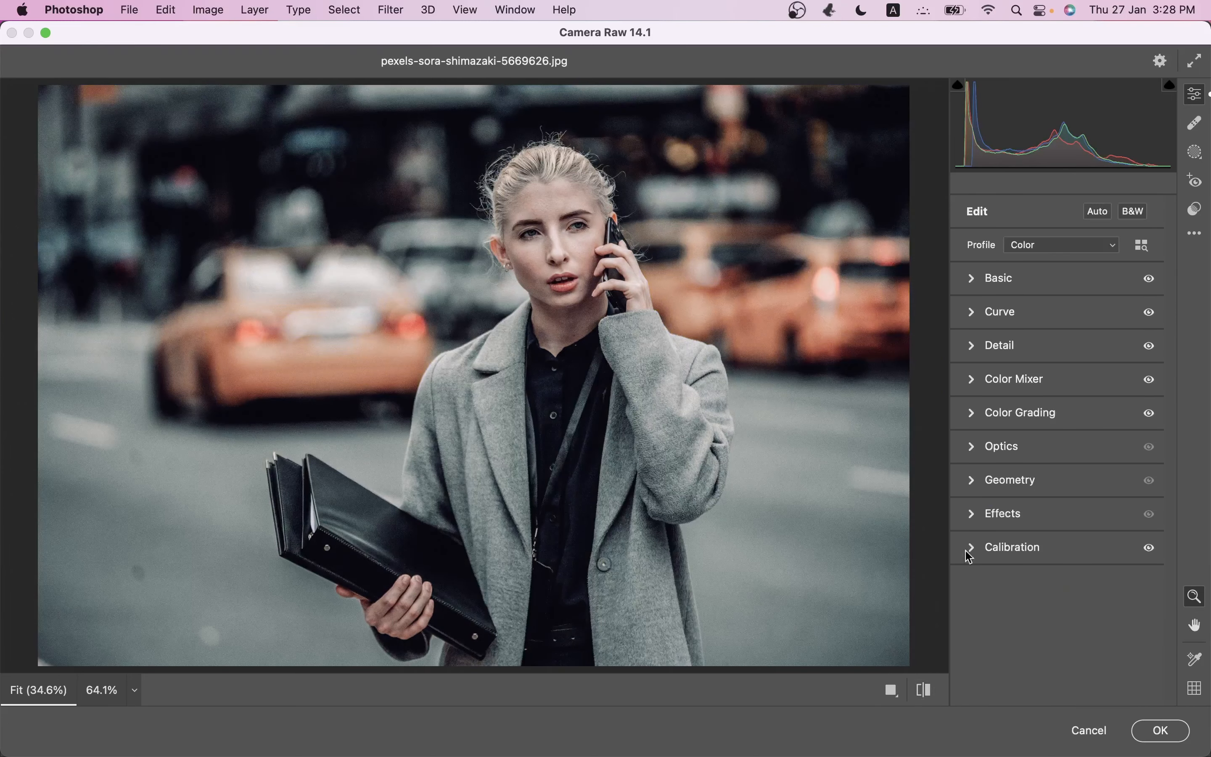
pyautogui.click(1164, 731)
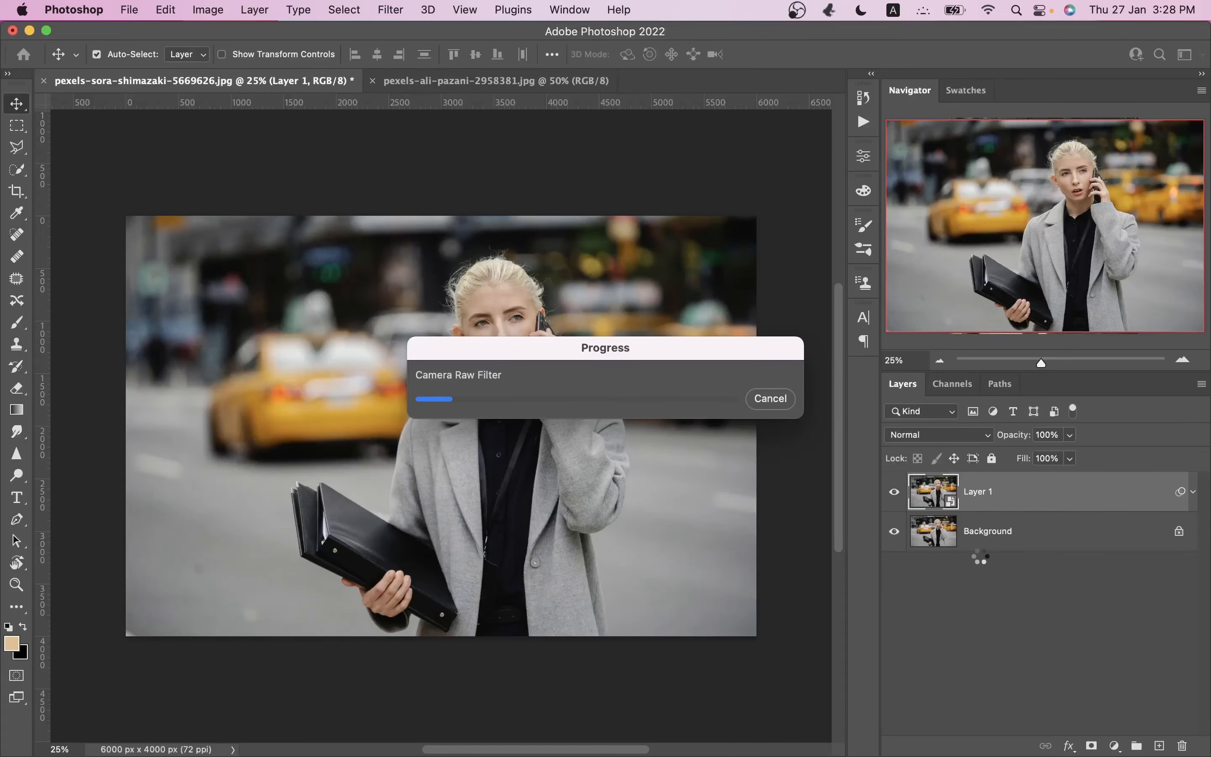
# Compare the graded Layer 1 with the original background by toggling the layer's visibility.
pyautogui.click(895, 492)
pyautogui.press('super+equal')
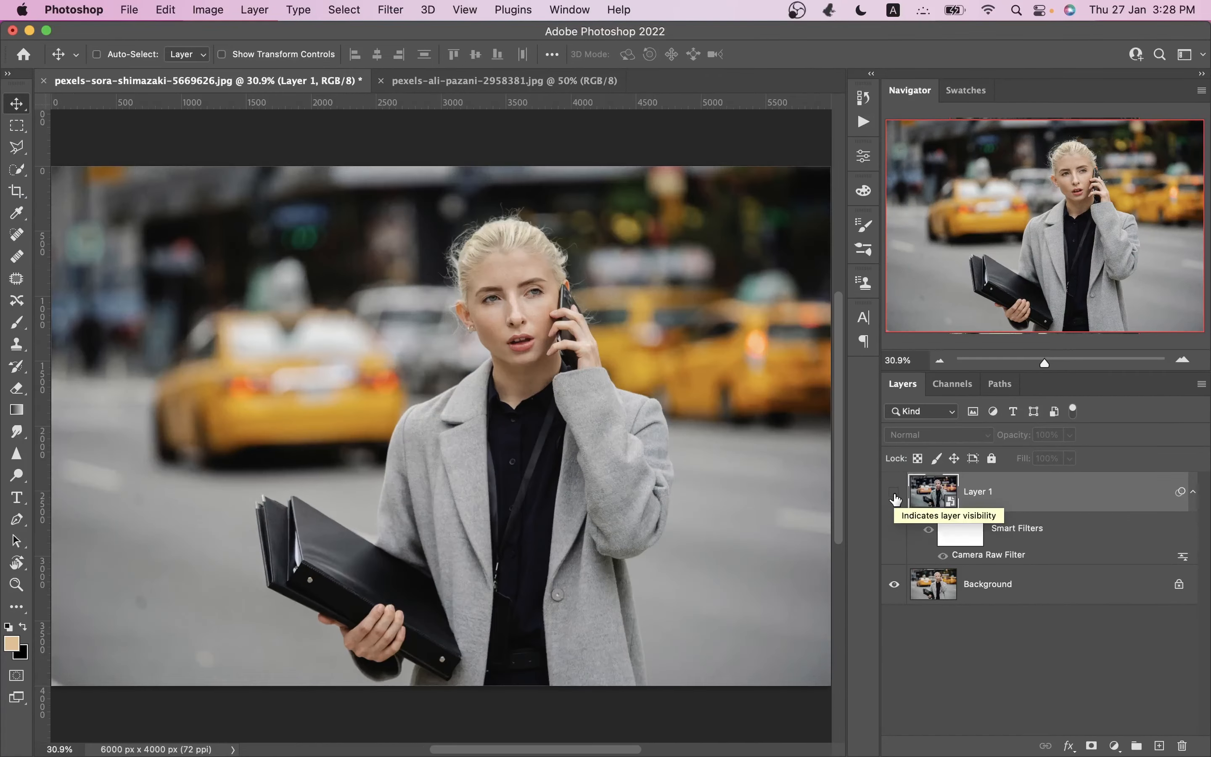
pyautogui.click(895, 494)
pyautogui.click(894, 495)
pyautogui.click(894, 494)
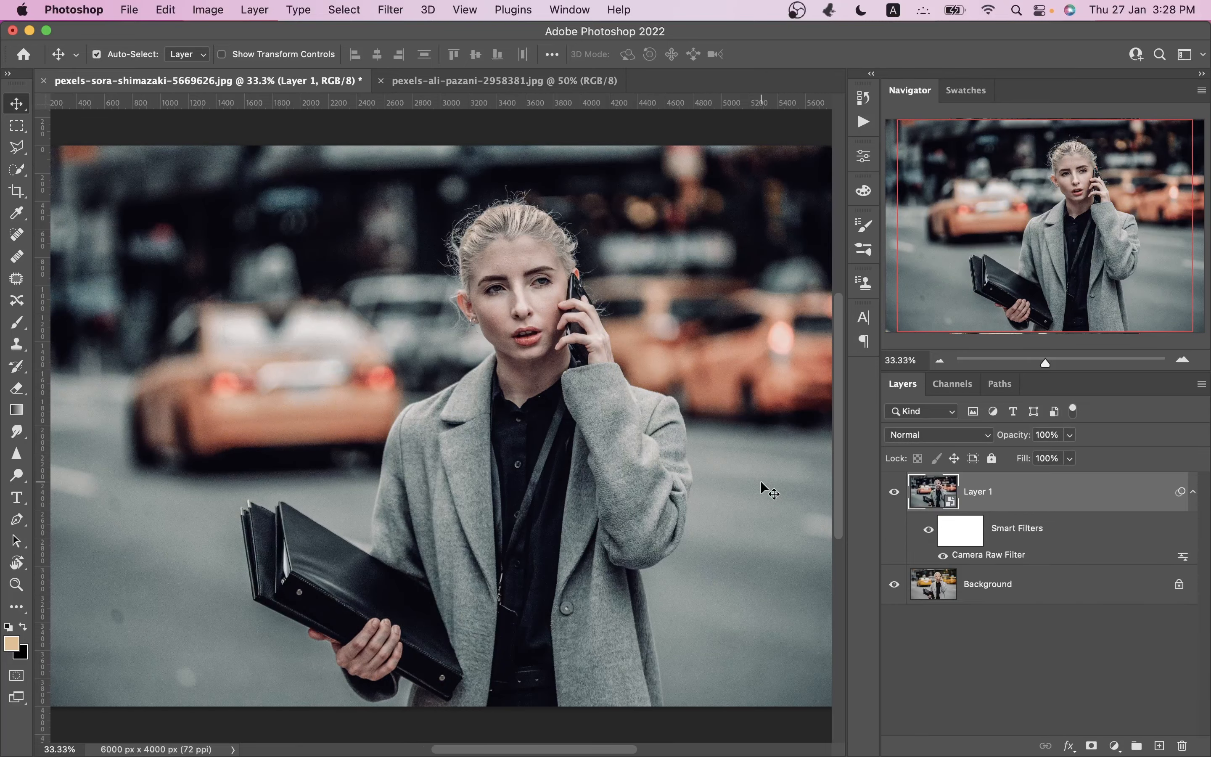